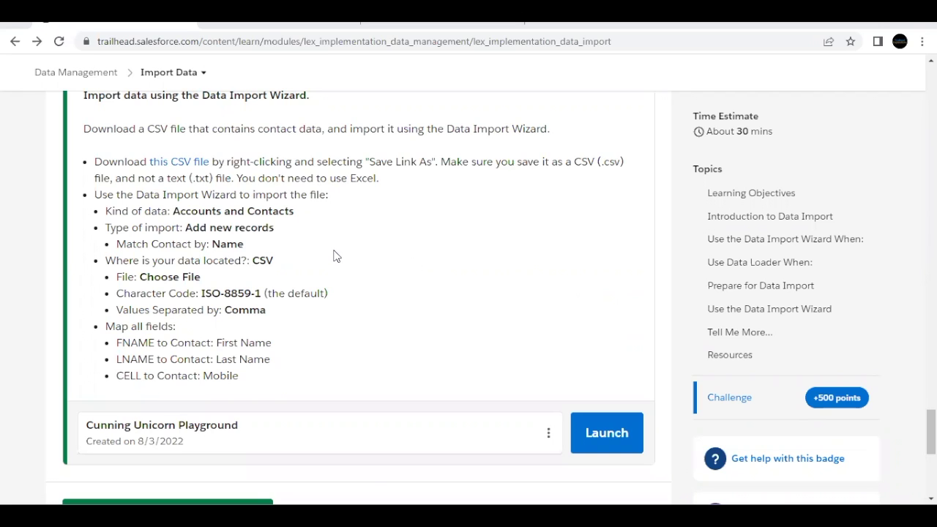
- Highlight the challenge's field mappings: FNAME to First Name, LNAME to Last Name, CELL to Mobile
drag(137, 343, 260, 343)
double_click(139, 343)
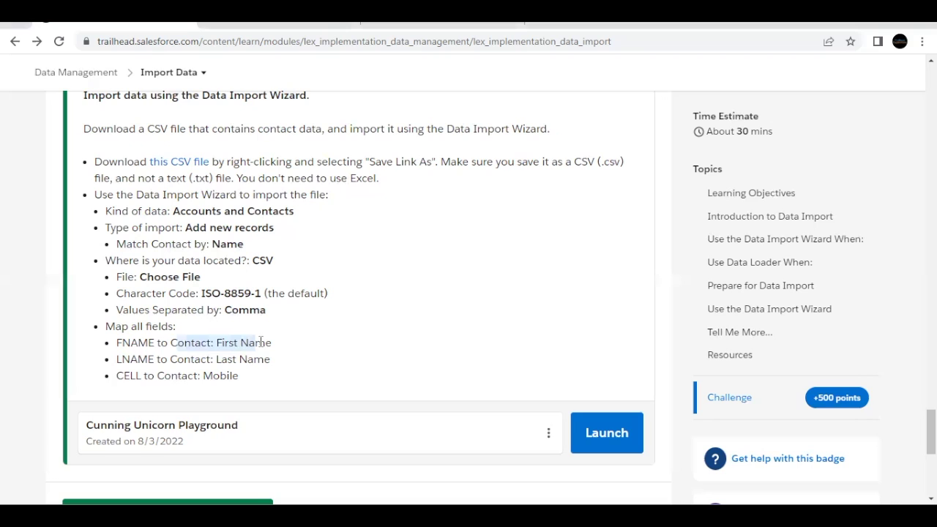
click(119, 362)
double_click(121, 360)
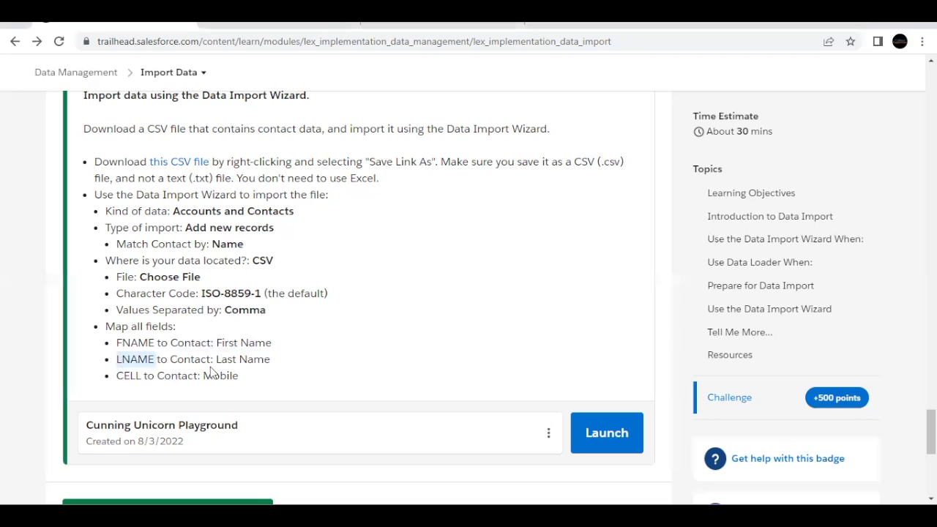
drag(216, 359, 271, 360)
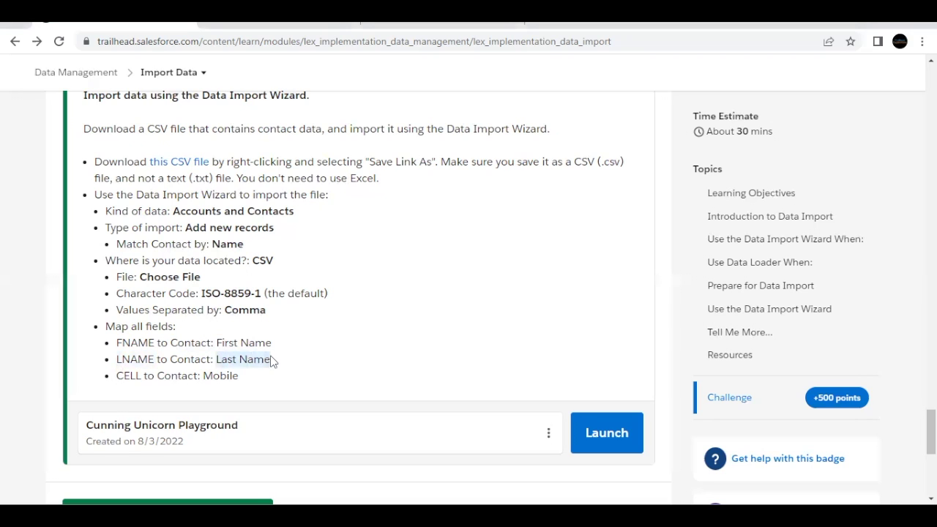
click(126, 381)
double_click(125, 380)
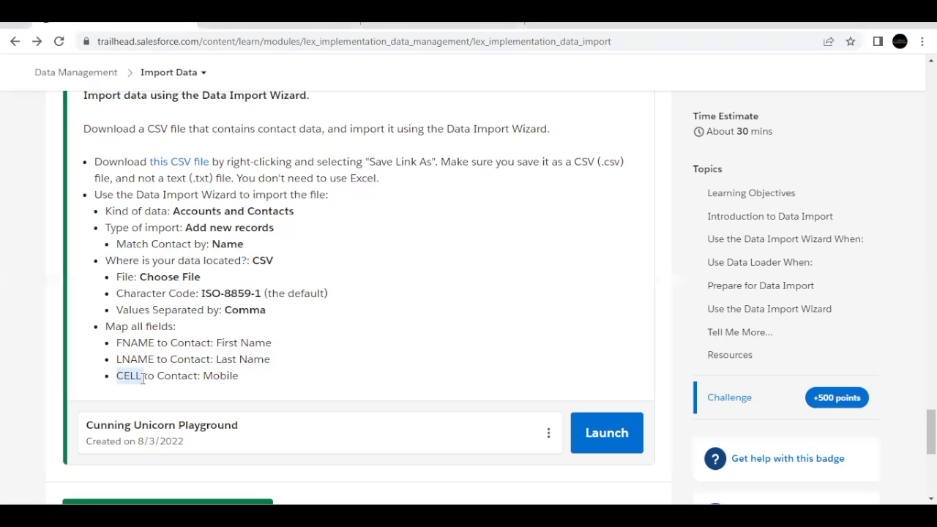
double_click(214, 376)
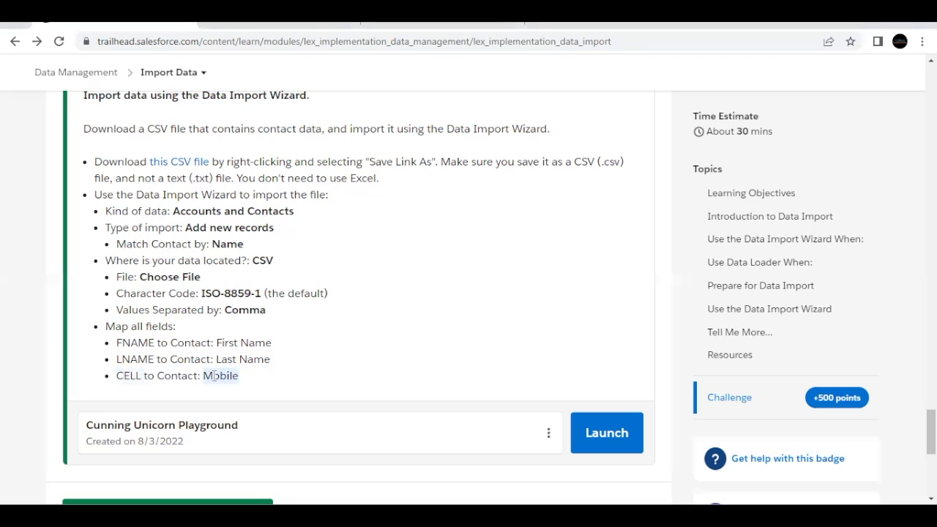
scroll(268, 351, up, 1)
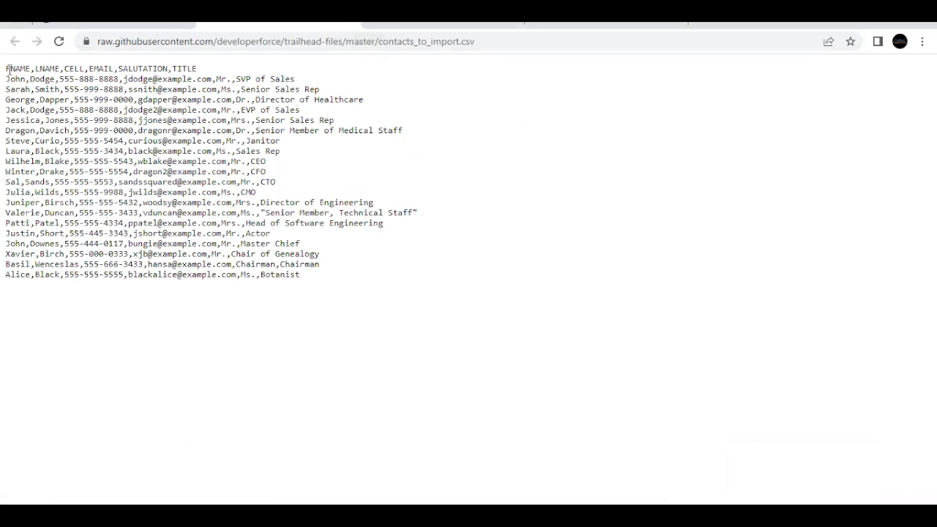
- Highlight the CSV's FNAME, LNAME, CELL and EMAIL column headers
double_click(10, 68)
double_click(40, 68)
double_click(74, 68)
double_click(101, 68)
click(133, 68)
- Highlight the first contact's name, cell, email and title 'SVP of Sales', then the header line
drag(7, 78, 273, 79)
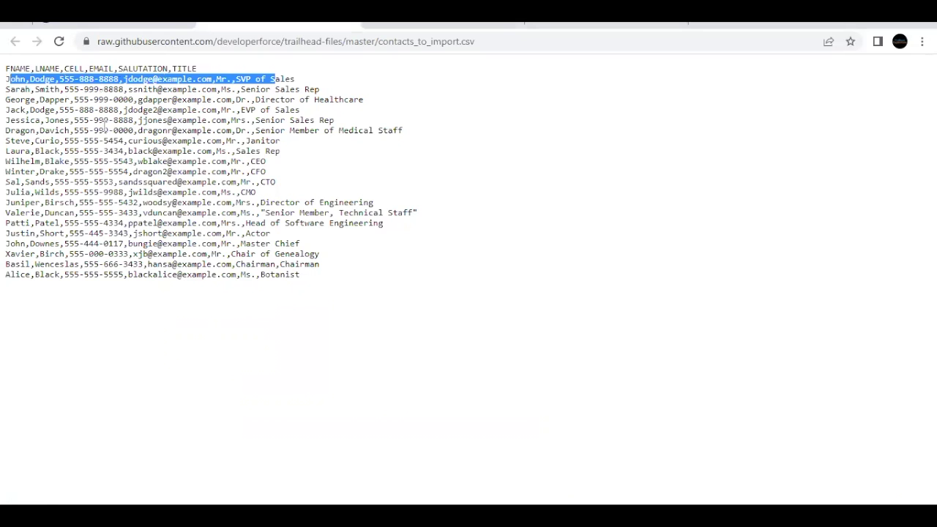
drag(6, 98, 94, 99)
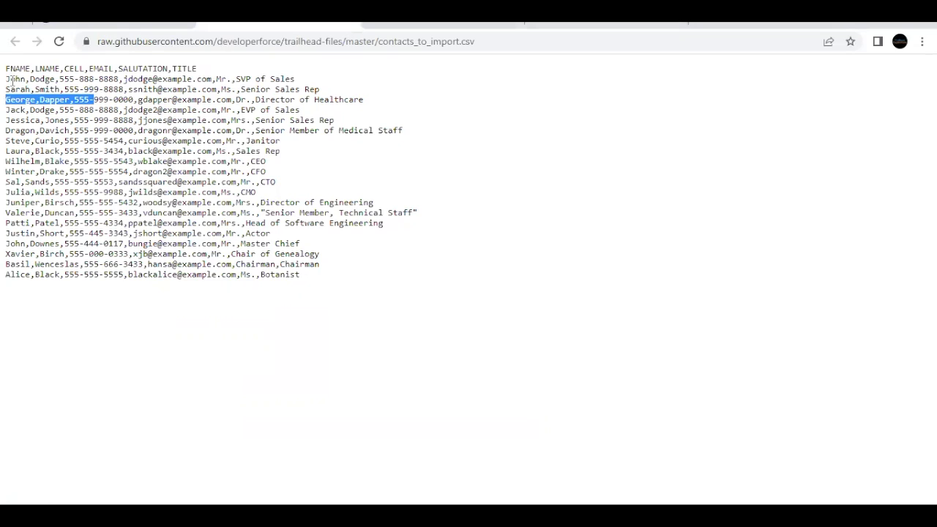
double_click(12, 79)
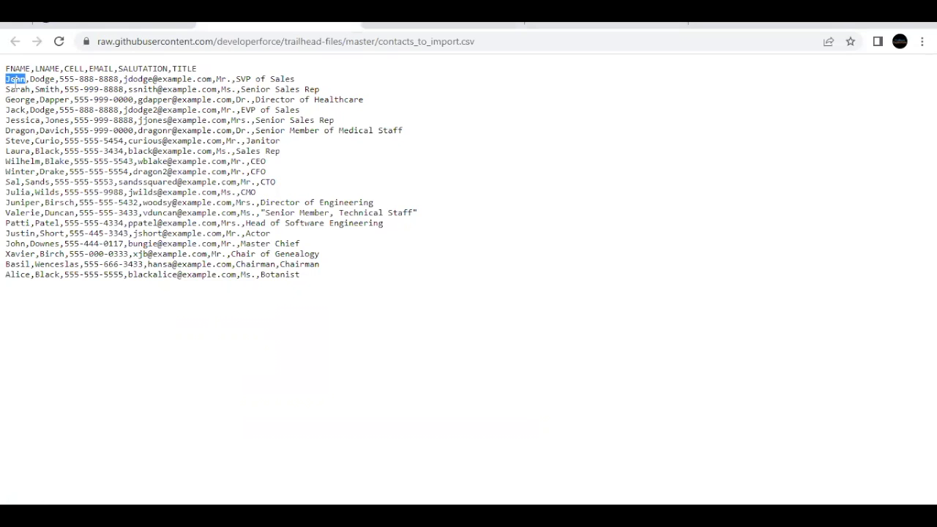
click(18, 71)
drag(56, 79, 128, 80)
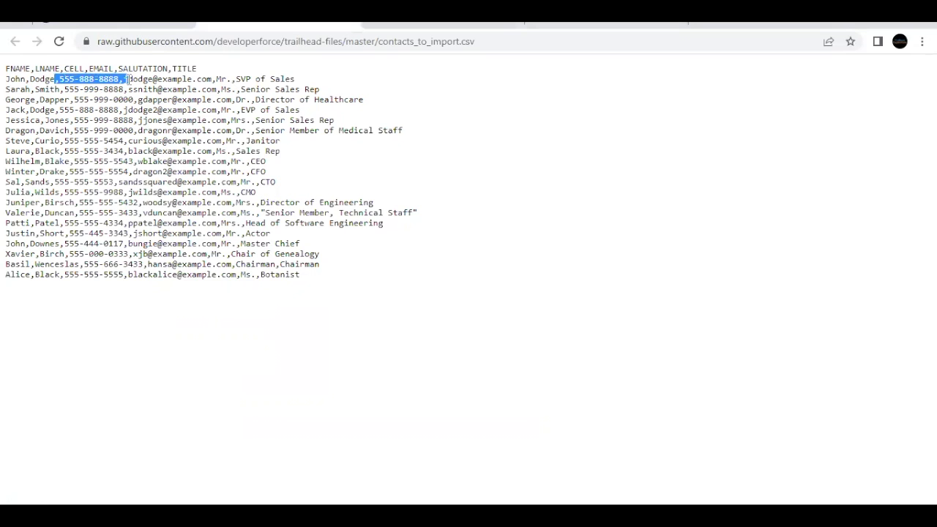
double_click(107, 70)
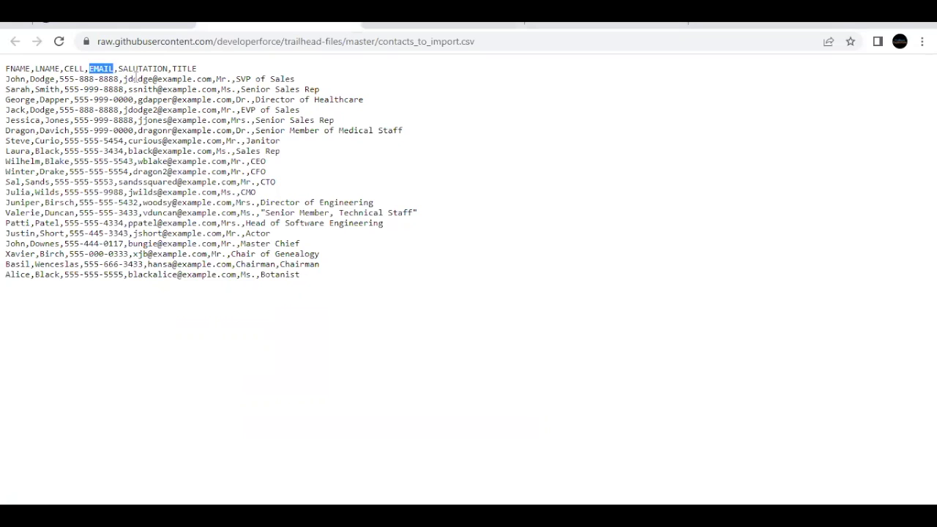
drag(123, 79, 189, 79)
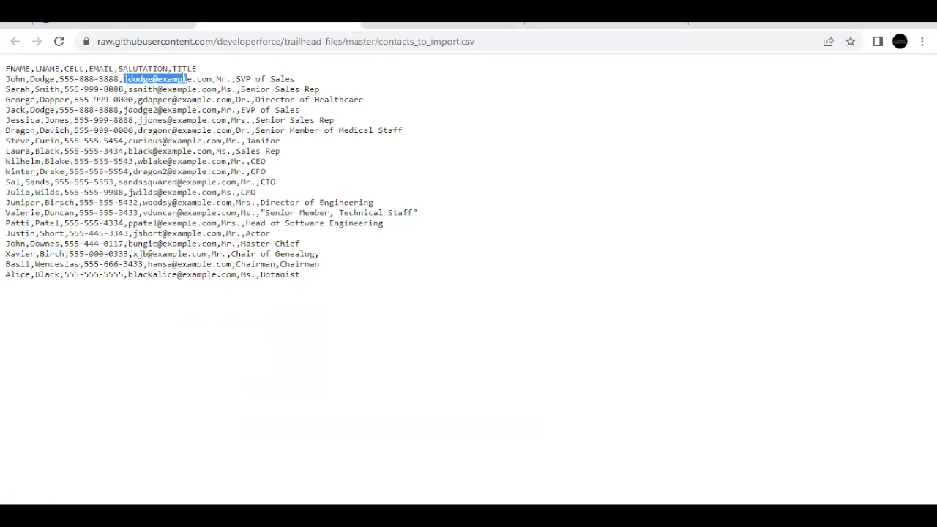
click(137, 69)
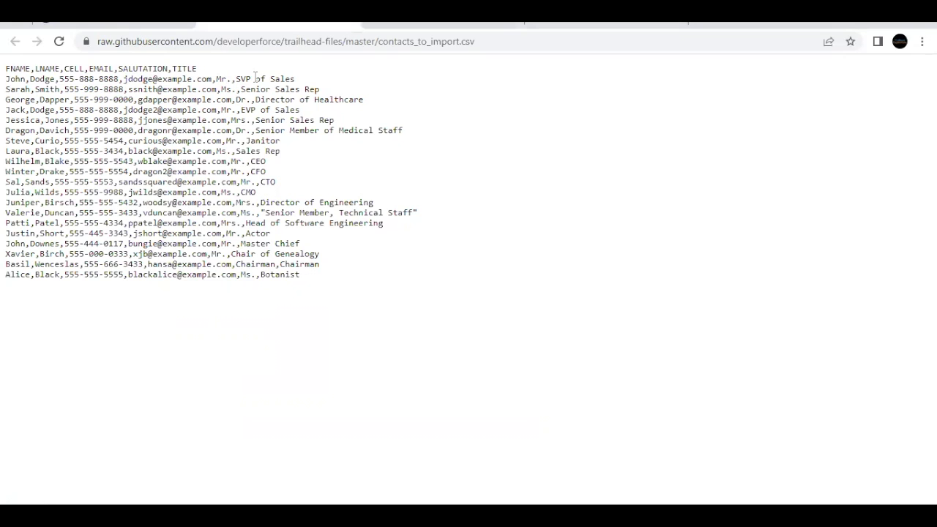
drag(237, 79, 296, 79)
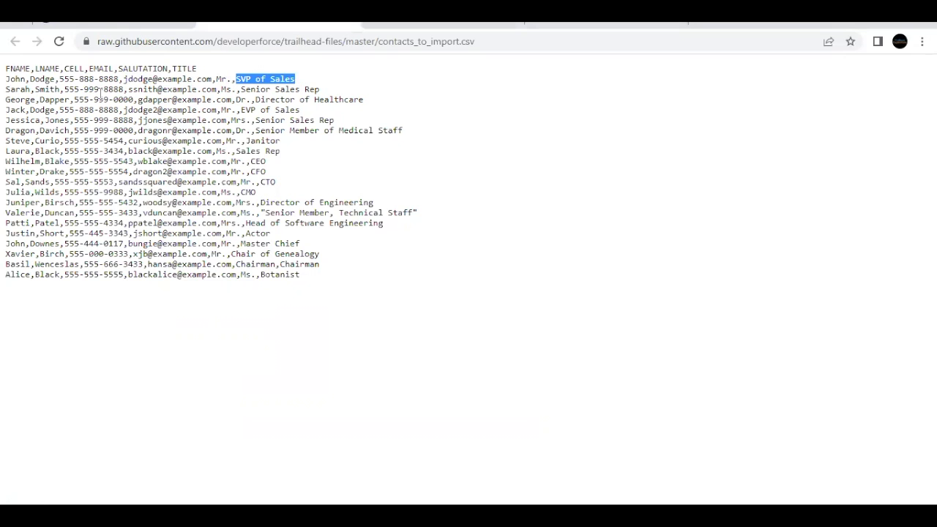
click(9, 88)
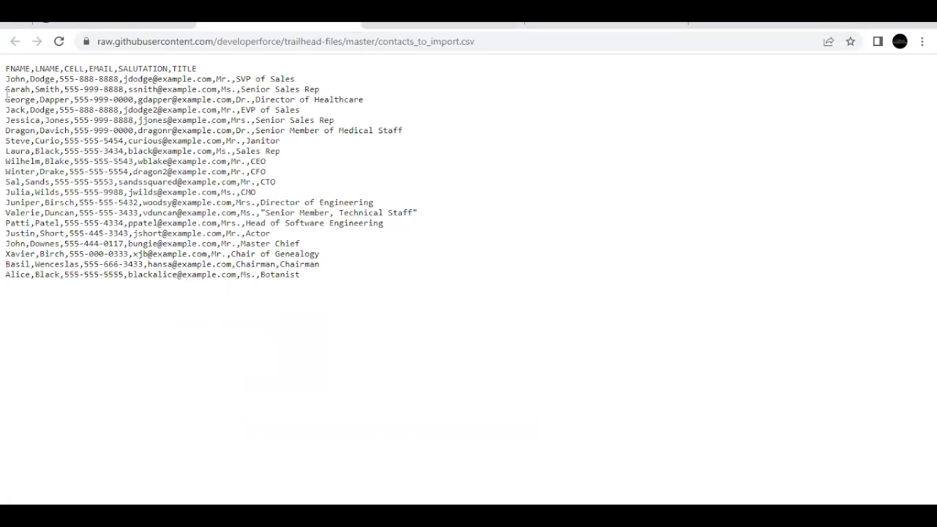
drag(6, 68, 194, 68)
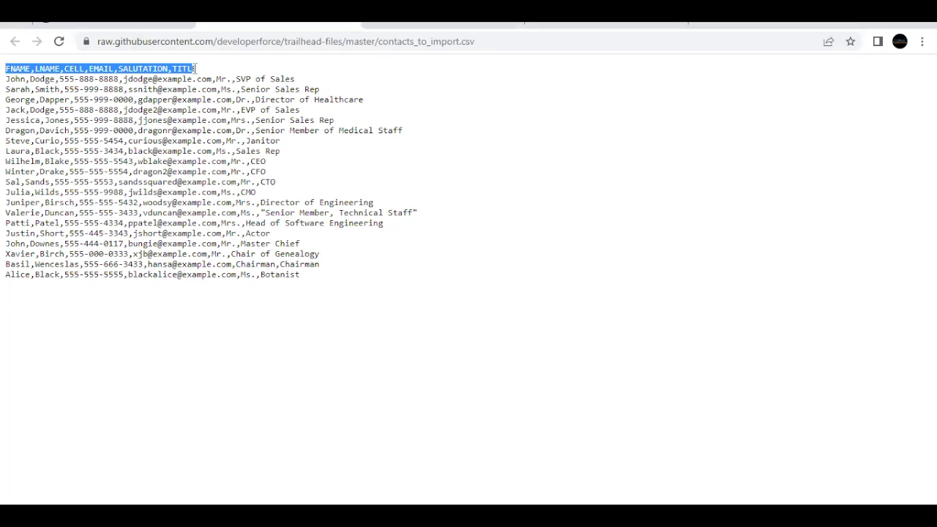
- Save the page to the Desktop as contacts_to_import with file type CSV File
right_click(150, 93)
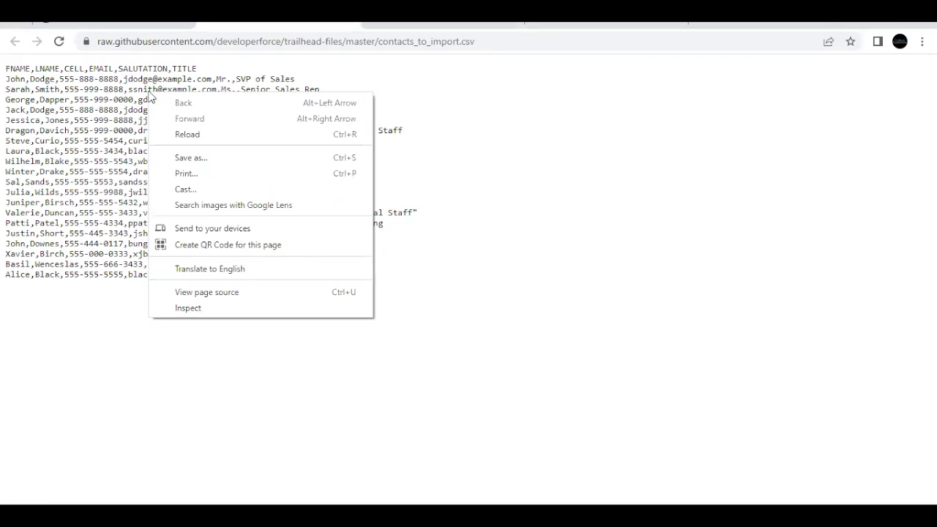
click(178, 160)
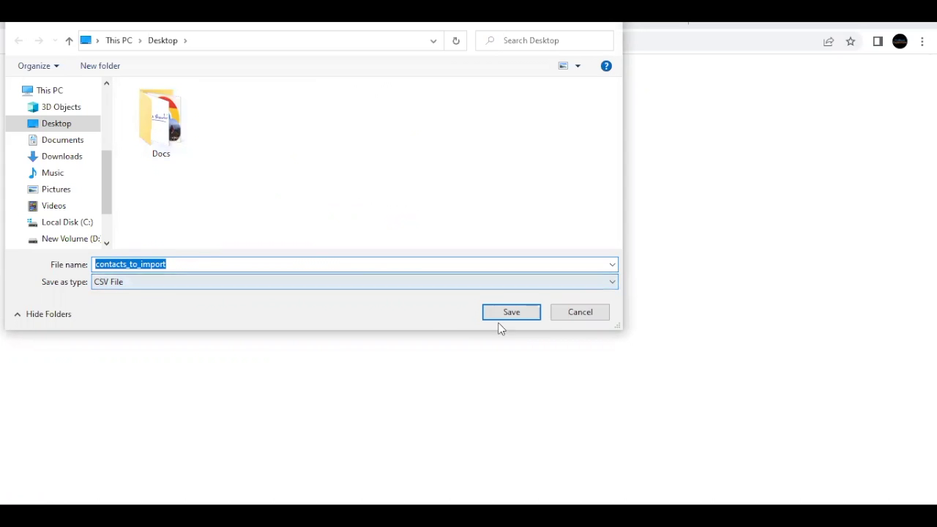
click(521, 314)
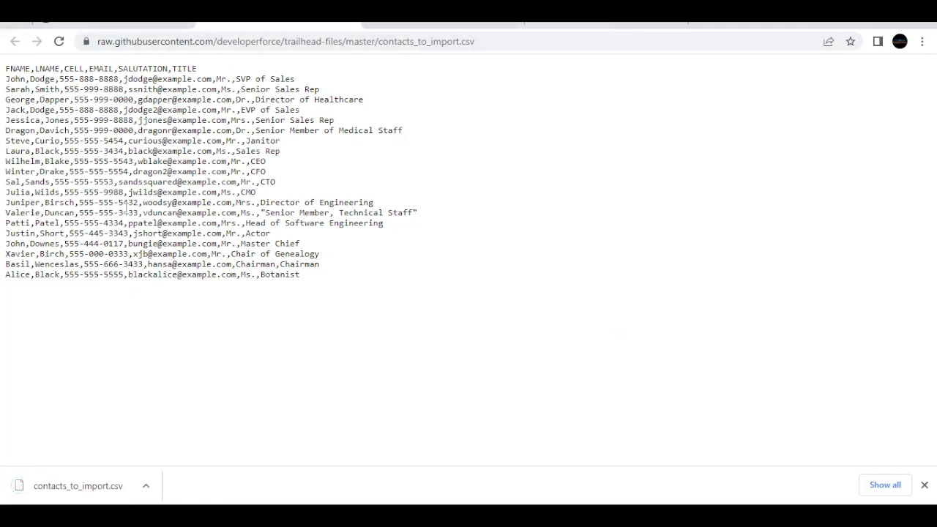
- Return to the Trailhead challenge page
click(136, 35)
key(alt+Left)
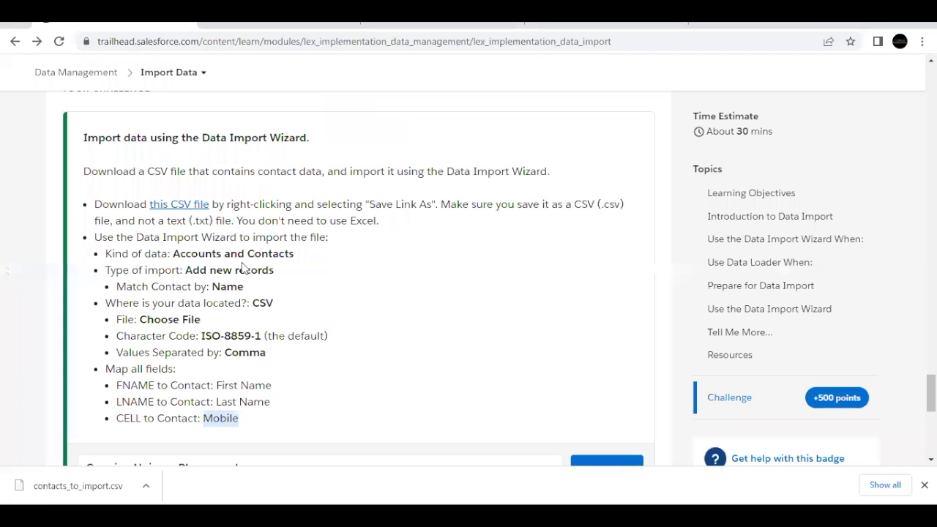
scroll(306, 300, down, 2)
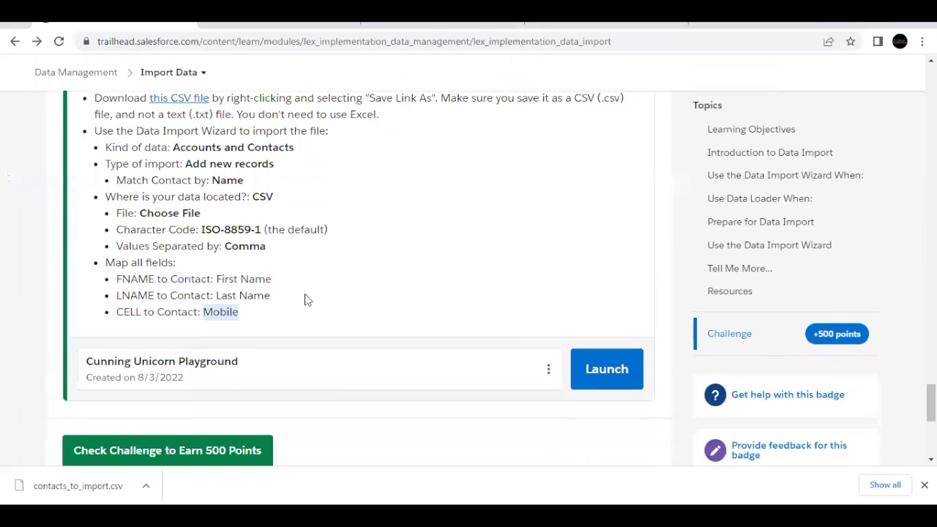
scroll(330, 188, up, 1)
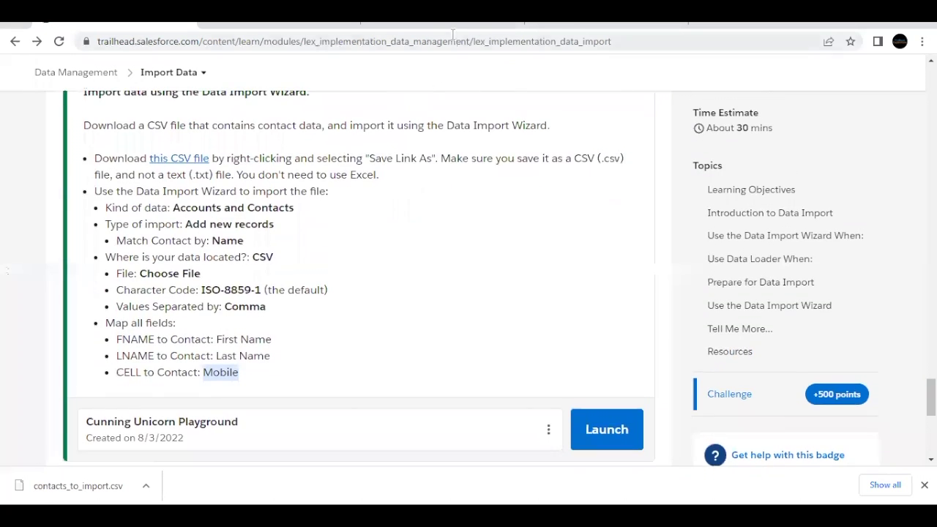
- In Setup, find the Data Import Wizard with Quick Find 'wiz' and launch it
click(607, 28)
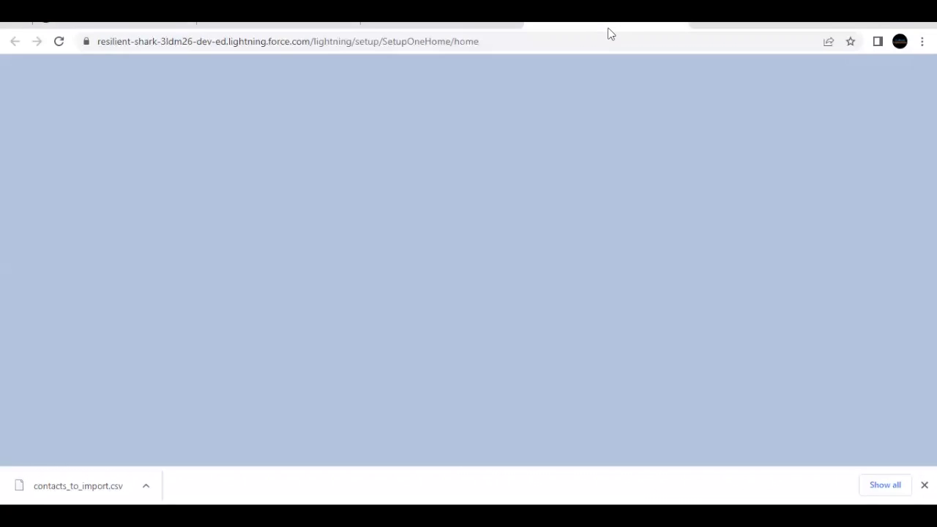
click(72, 136)
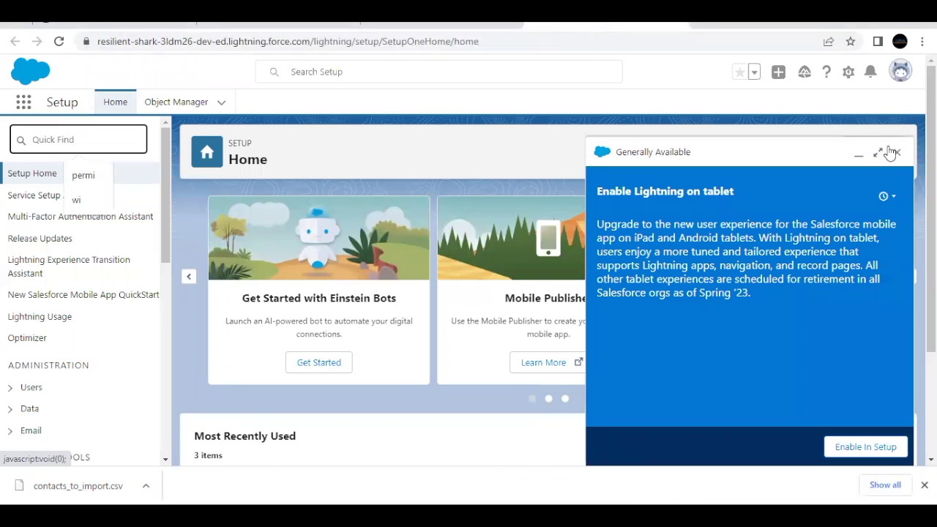
click(897, 151)
click(130, 143)
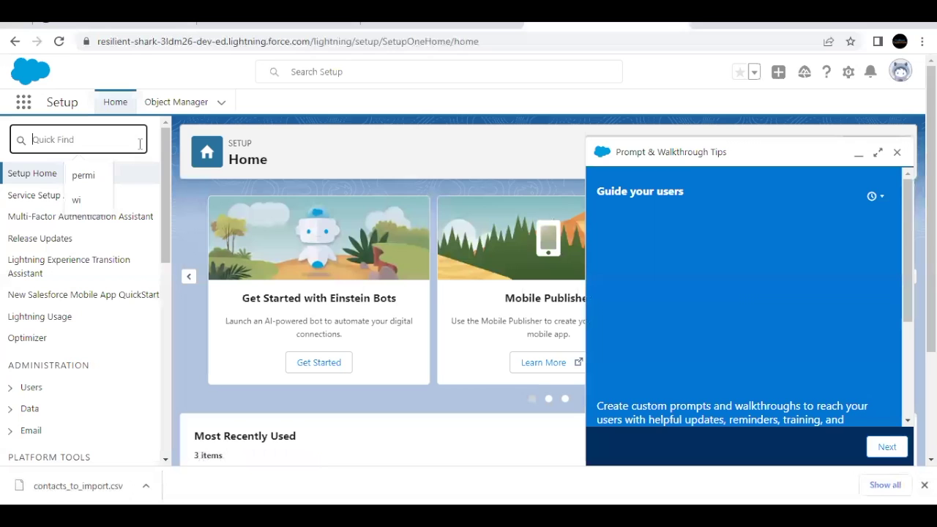
text(wi)
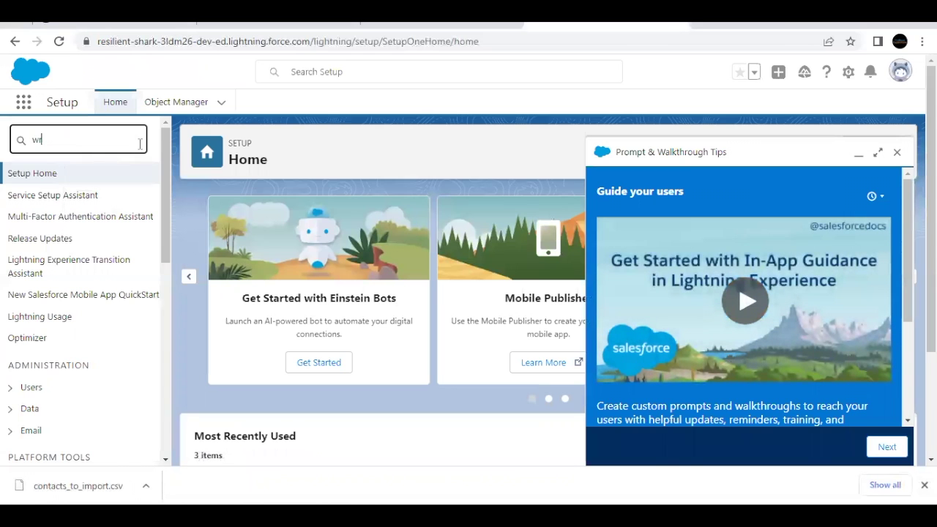
text(z)
click(81, 194)
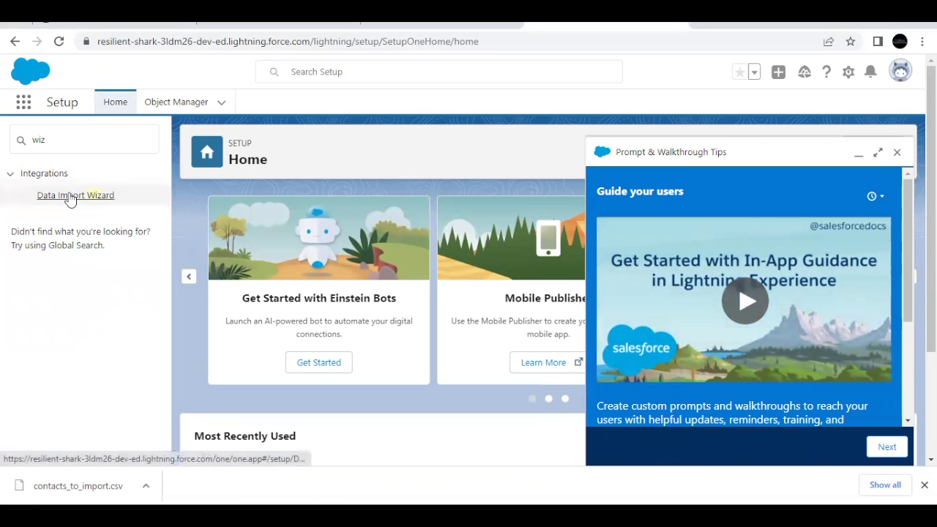
click(899, 155)
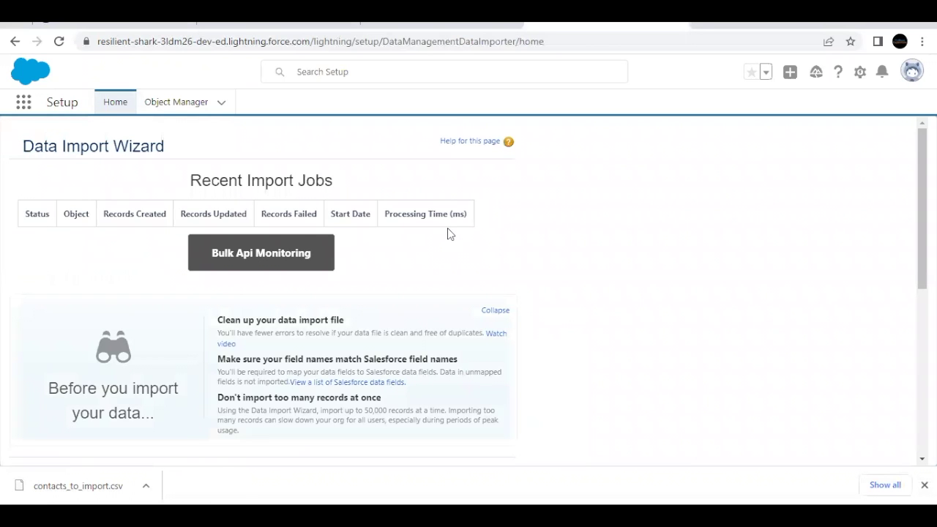
scroll(451, 233, down, 5)
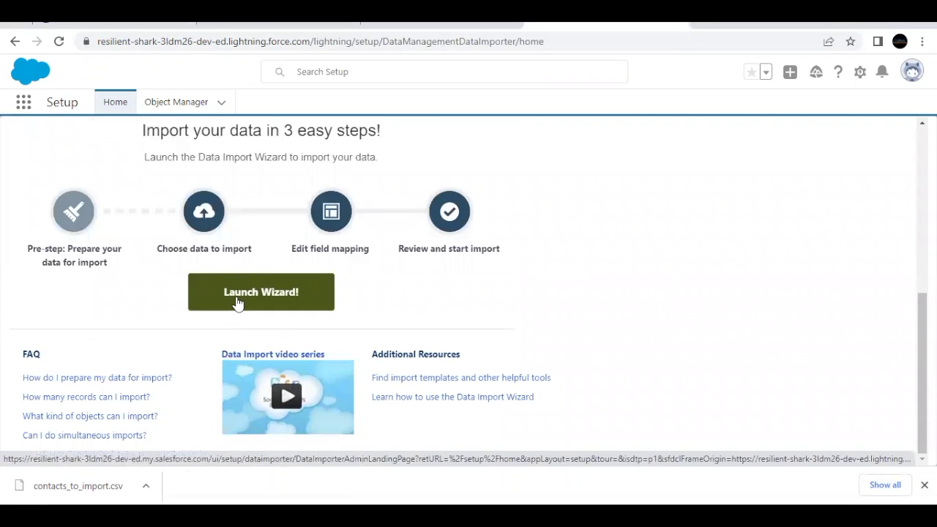
click(237, 303)
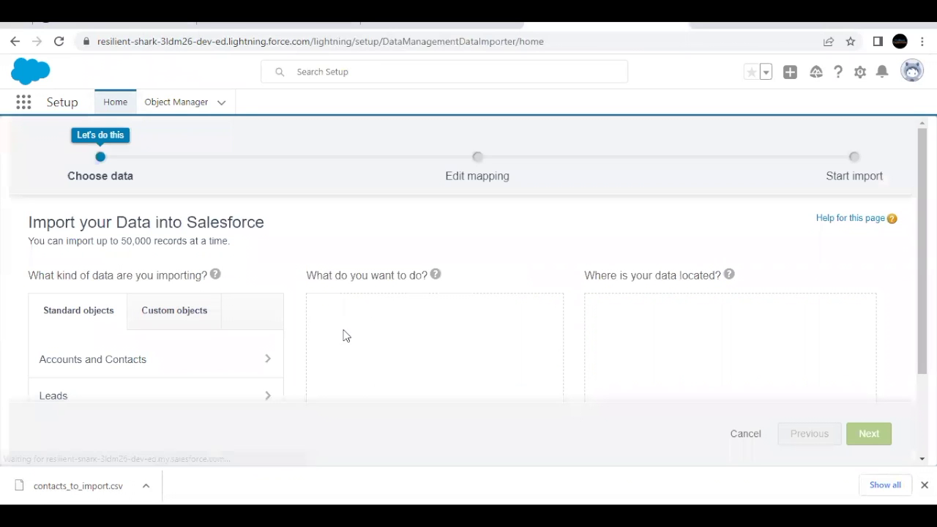
- Choose Accounts and Contacts, Add new records, and CSV as the data source
scroll(346, 335, down, 1)
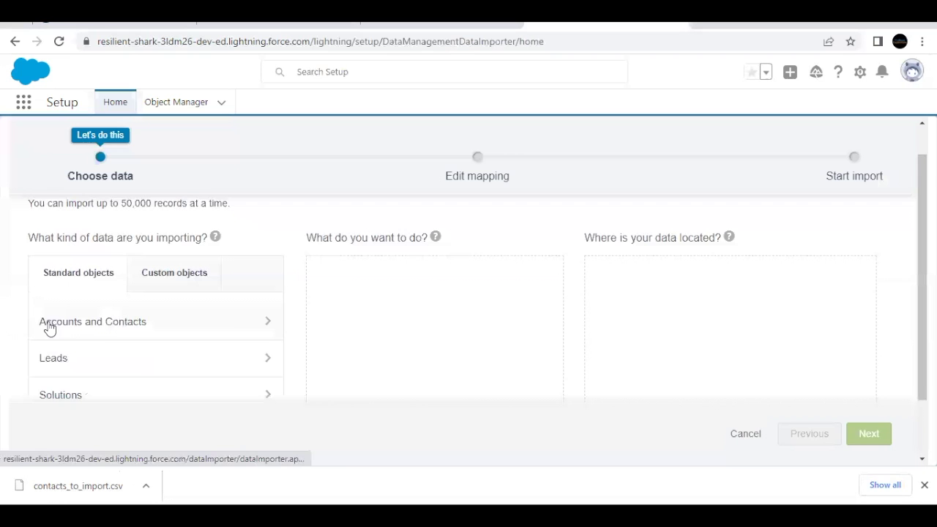
click(88, 323)
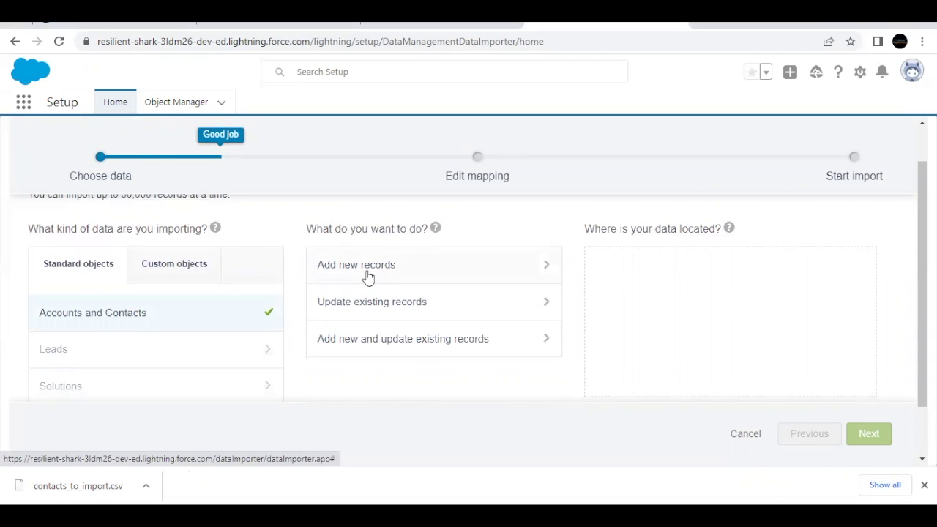
click(368, 277)
scroll(633, 306, down, 1)
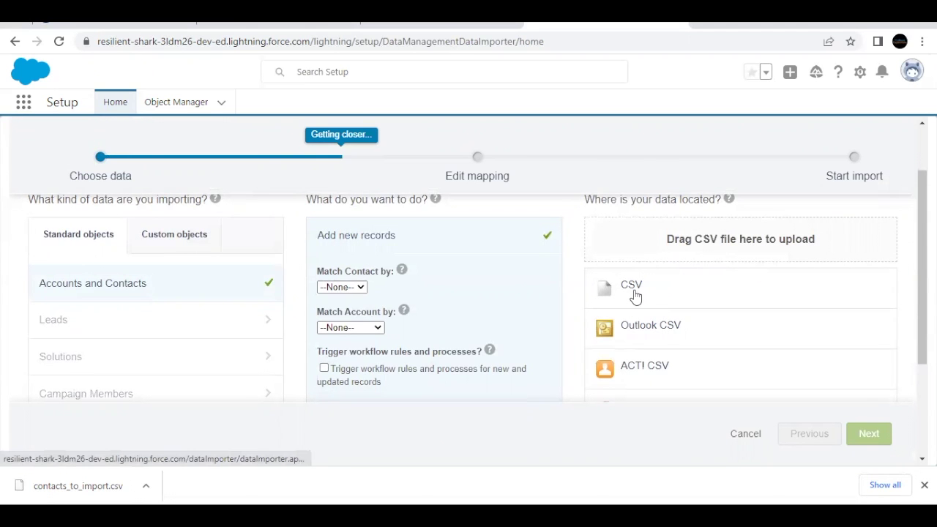
click(634, 292)
- Upload contacts_to_import.csv and continue to the field-mapping step
scroll(650, 383, down, 1)
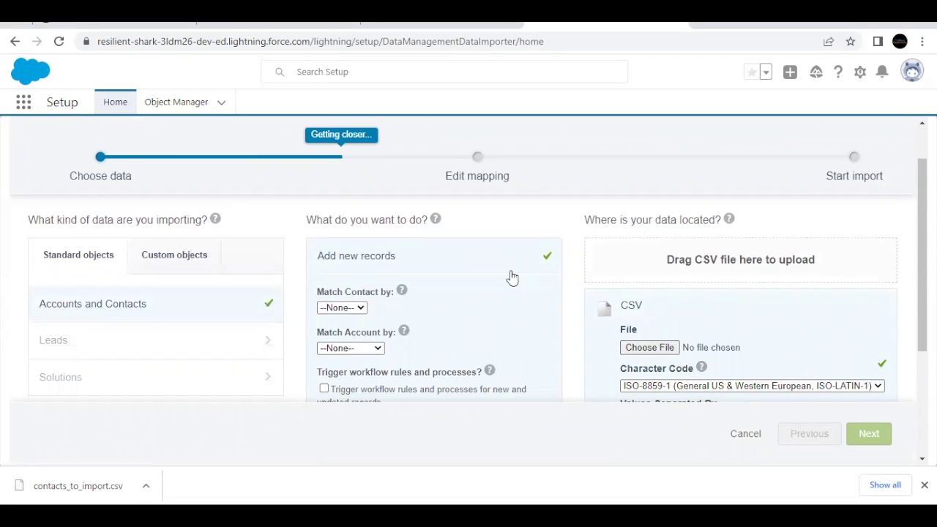
drag(100, 486, 713, 263)
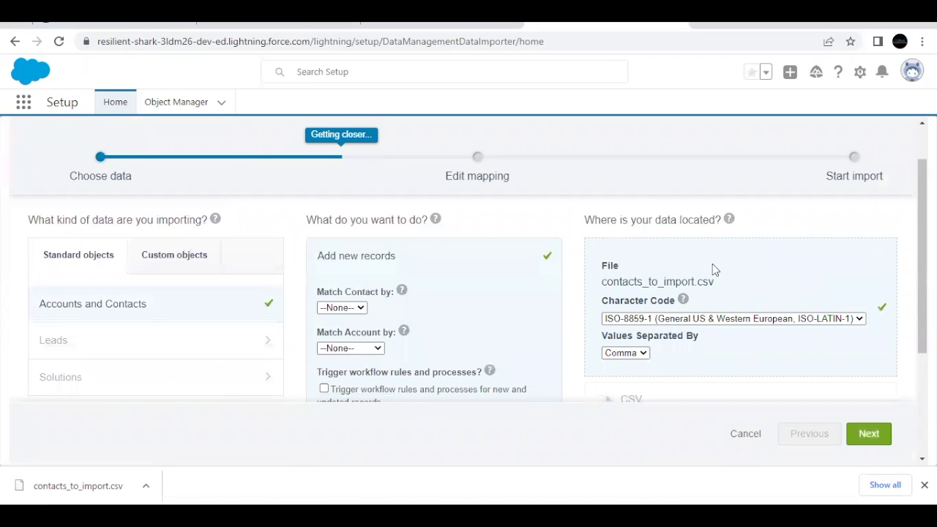
scroll(681, 289, down, 1)
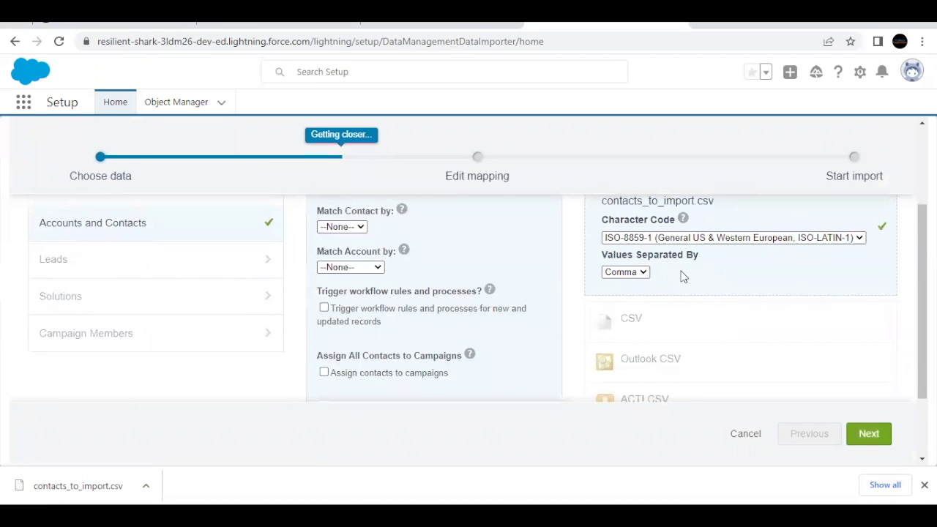
scroll(681, 276, down, 1)
click(867, 434)
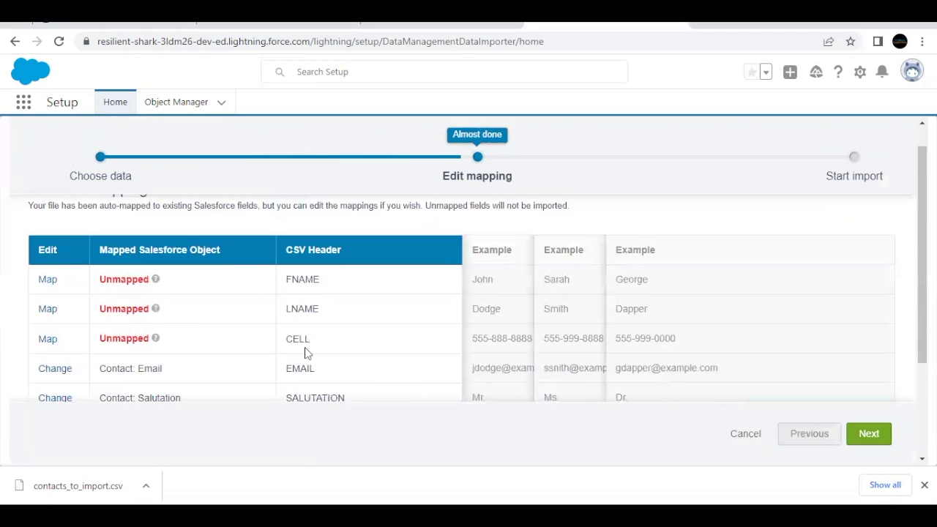
- Start mapping FNAME and select Contact: First Name from a 'first' search
scroll(132, 309, down, 1)
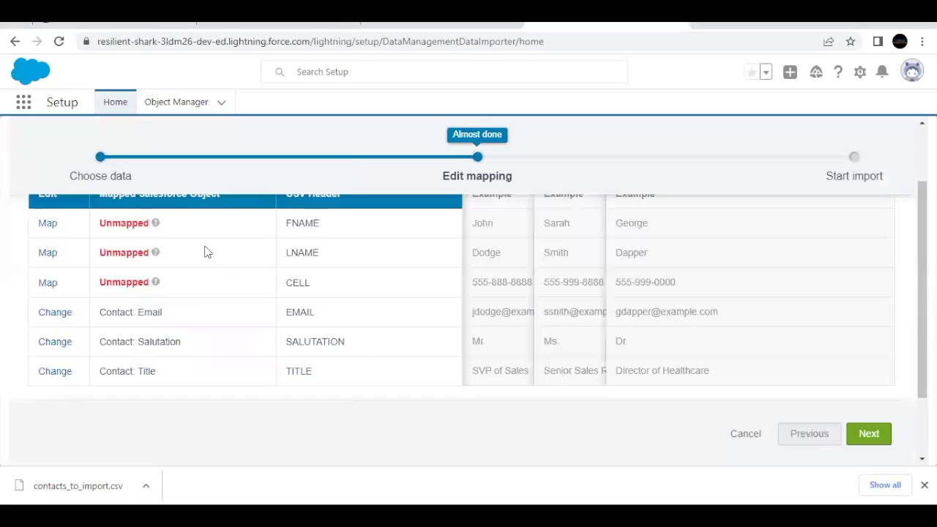
drag(21, 239, 33, 382)
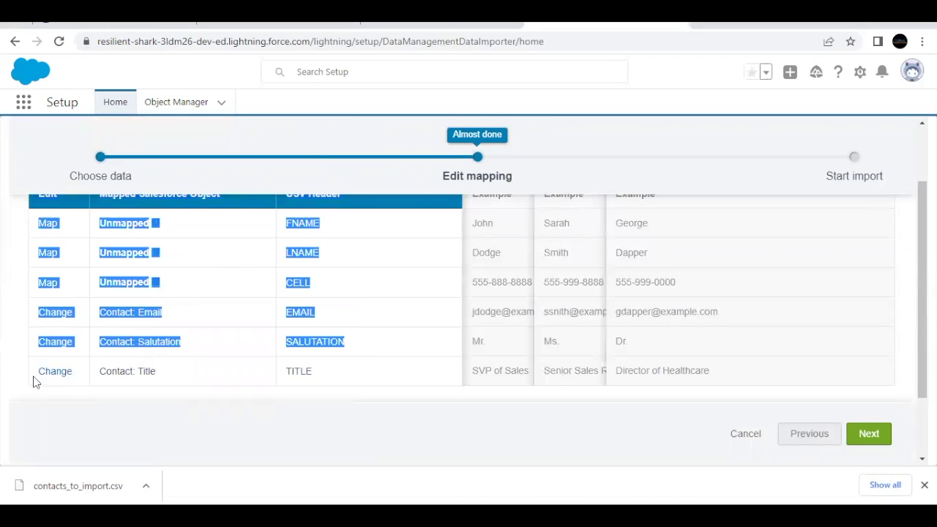
click(93, 399)
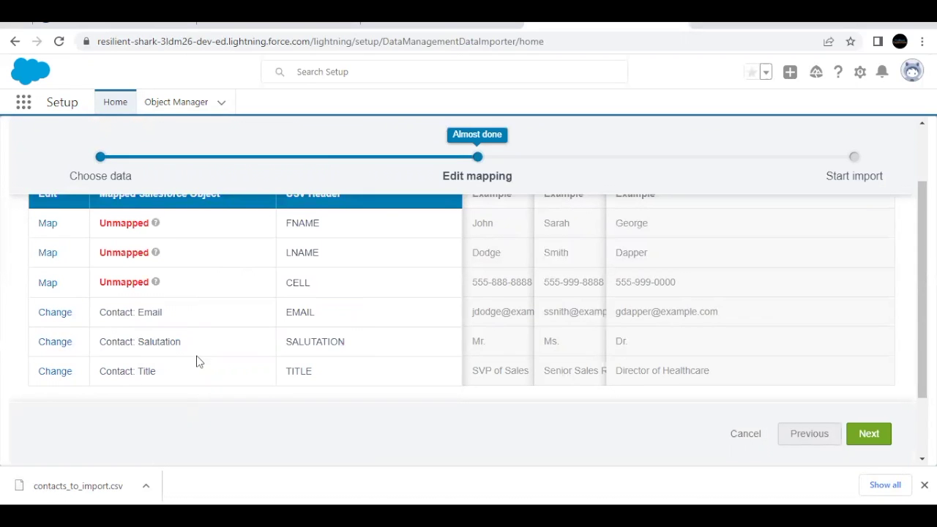
scroll(229, 287, up, 1)
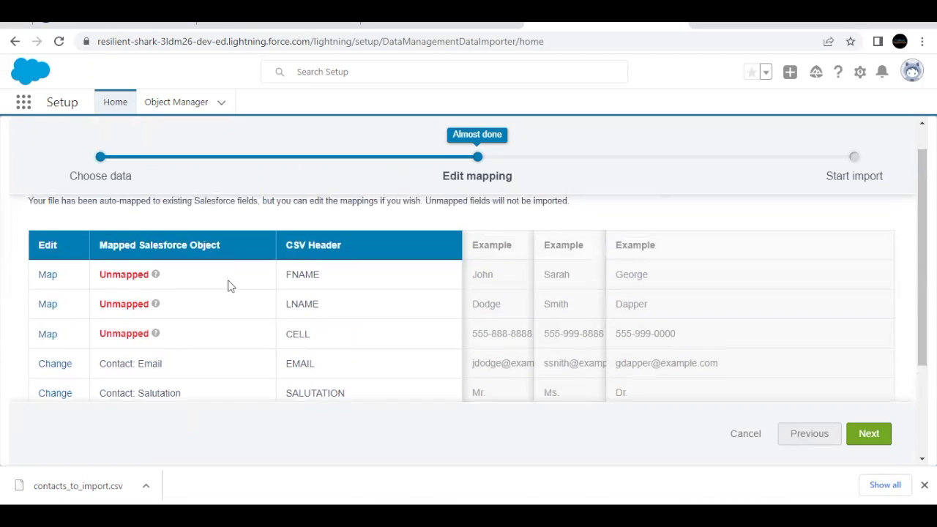
click(47, 279)
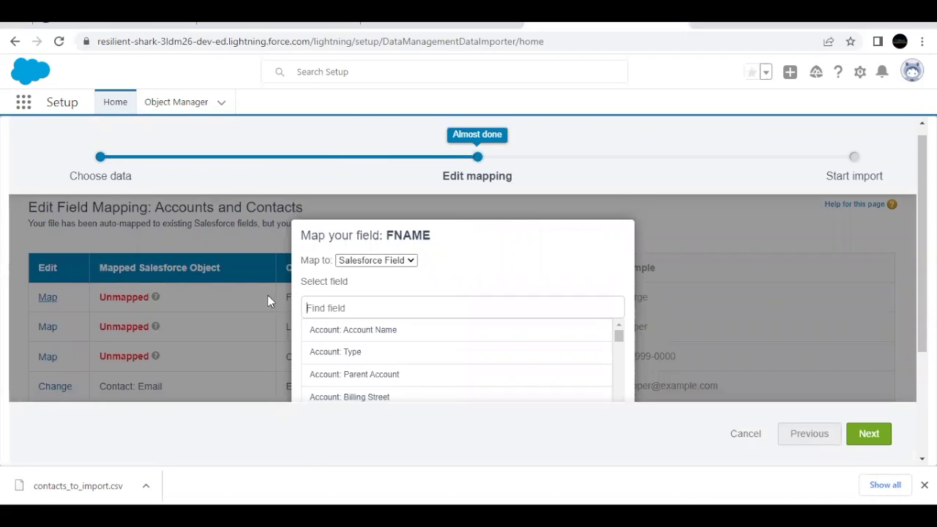
click(320, 307)
text(firs)
text(t)
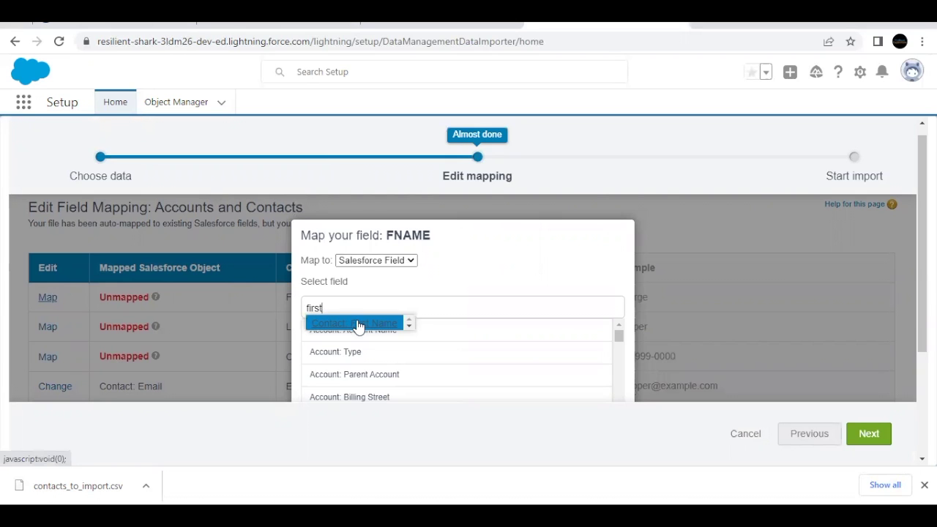
click(358, 324)
- Zoom Chrome to 80% and confirm the FNAME to Contact: First Name mapping
scroll(518, 303, down, 2)
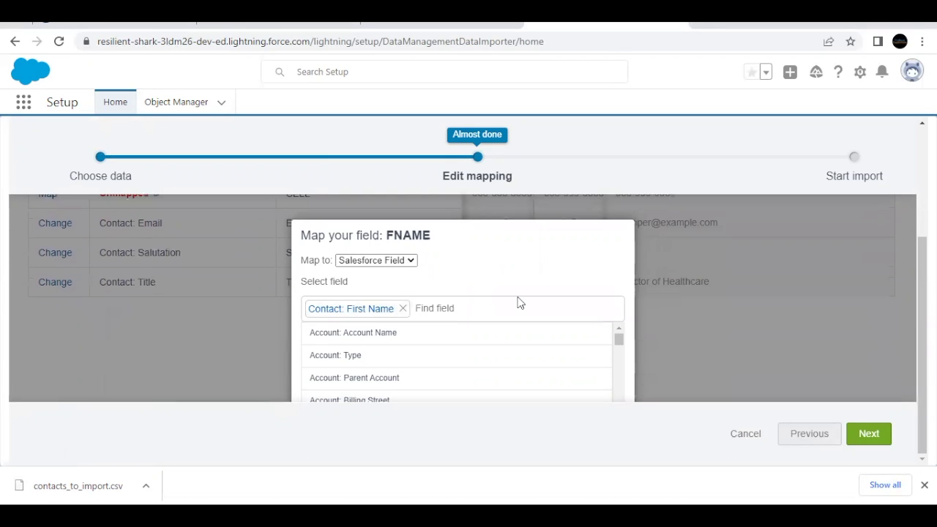
right_click(518, 301)
scroll(498, 356, down, 3)
scroll(498, 356, down, 3)
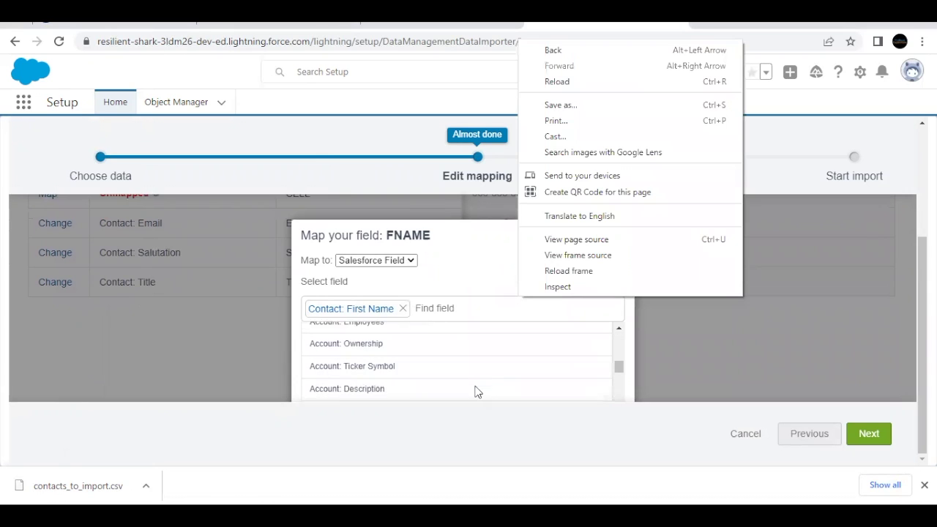
click(511, 193)
scroll(435, 358, down, 10)
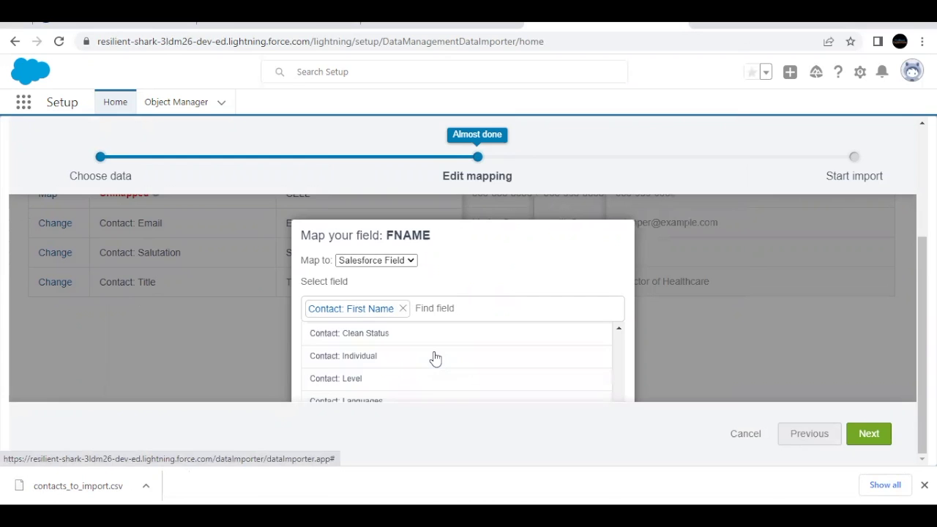
scroll(435, 358, up, 6)
scroll(435, 357, down, 5)
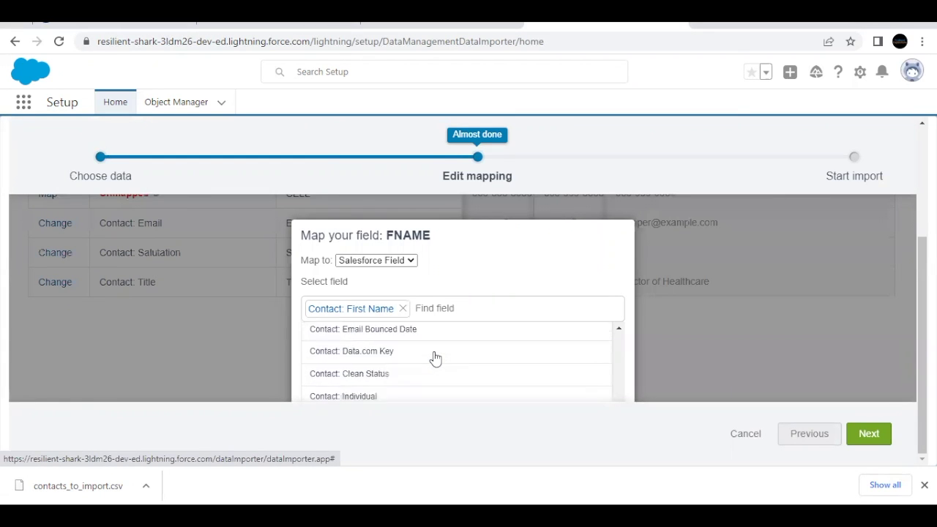
scroll(435, 357, down, 1)
scroll(435, 357, up, 15)
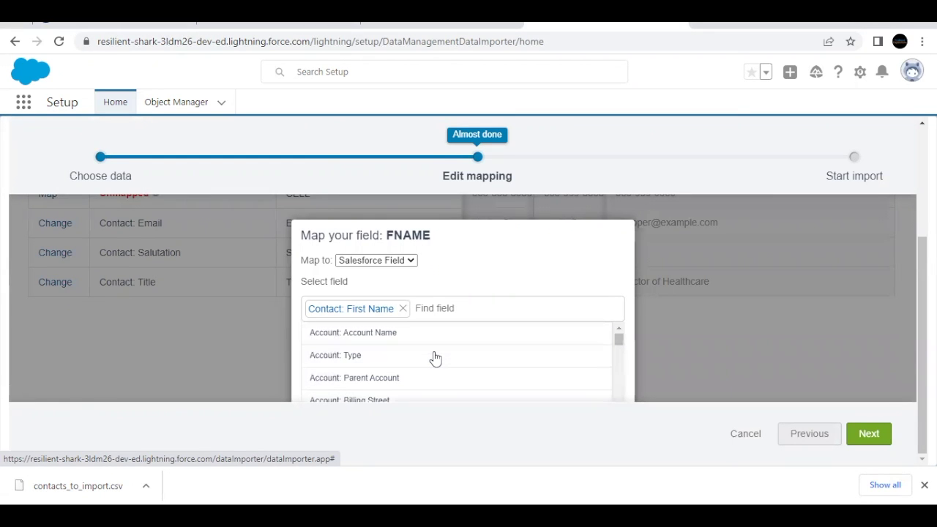
scroll(434, 357, up, 1)
scroll(510, 255, up, 2)
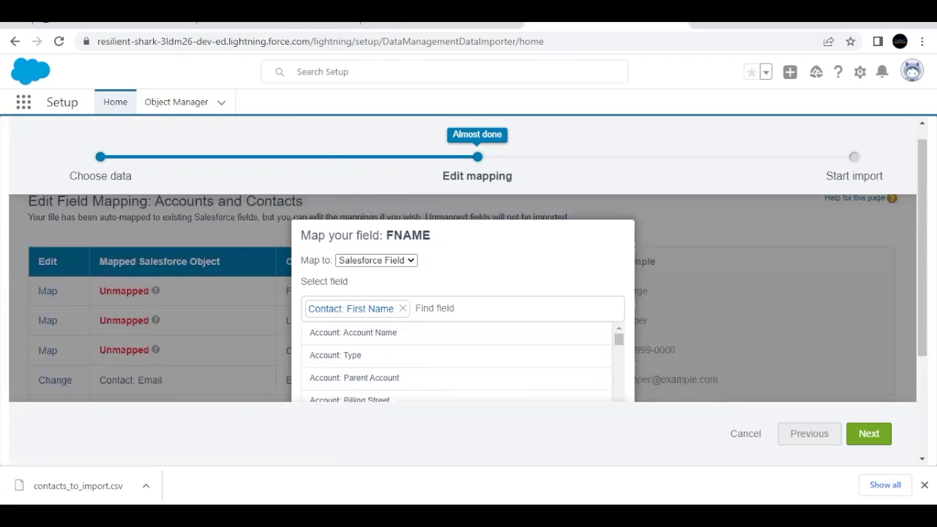
click(922, 41)
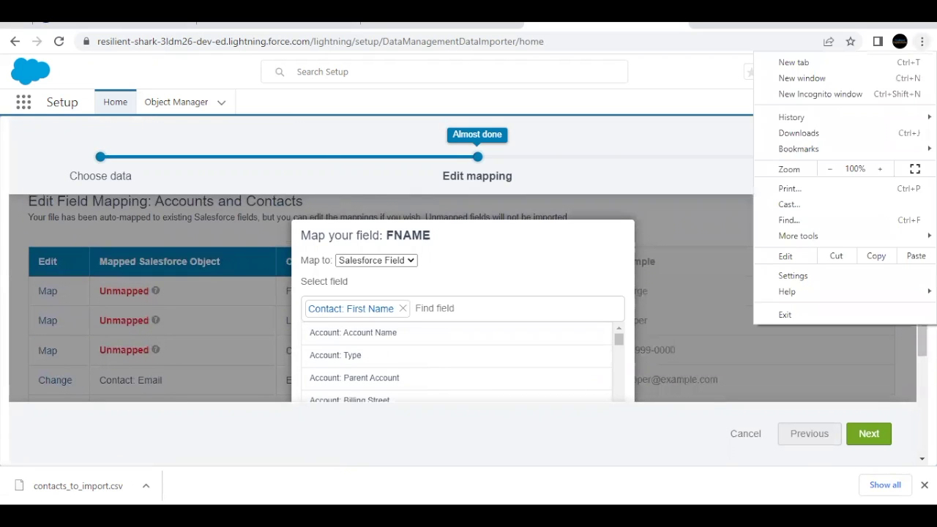
click(831, 169)
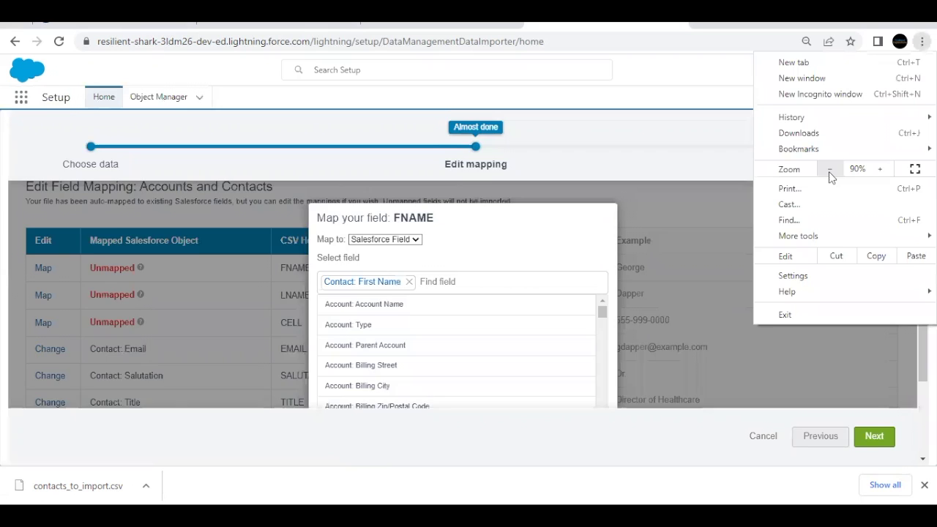
click(831, 169)
click(445, 401)
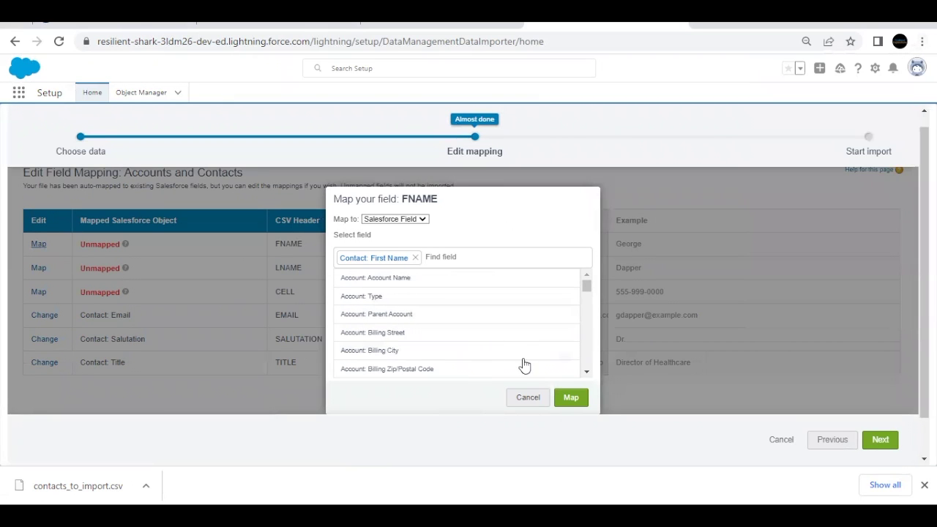
click(571, 397)
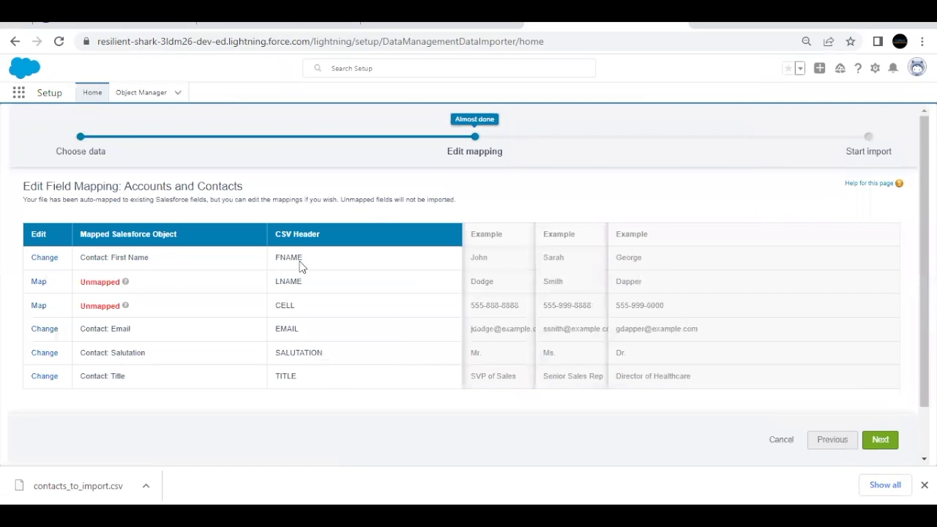
- Map LNAME to Contact: Last Name using a 'last' search
double_click(144, 257)
click(303, 268)
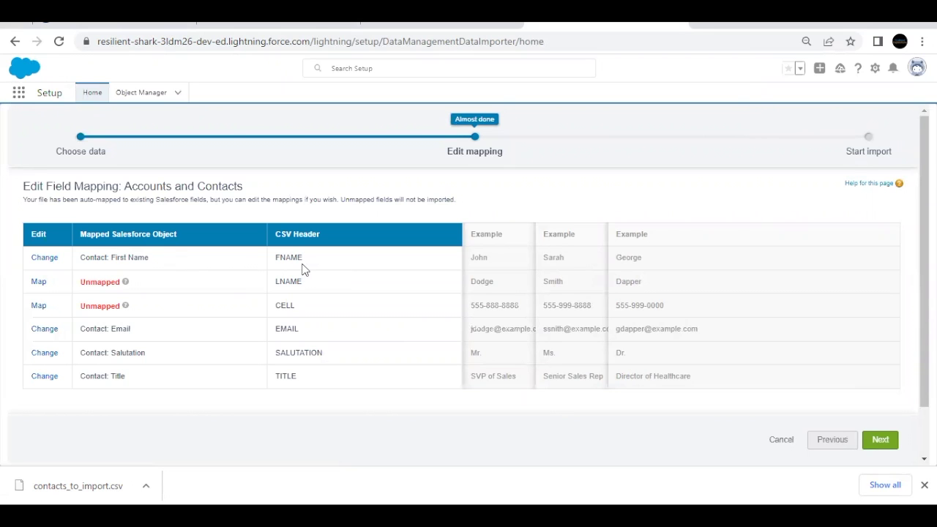
click(36, 282)
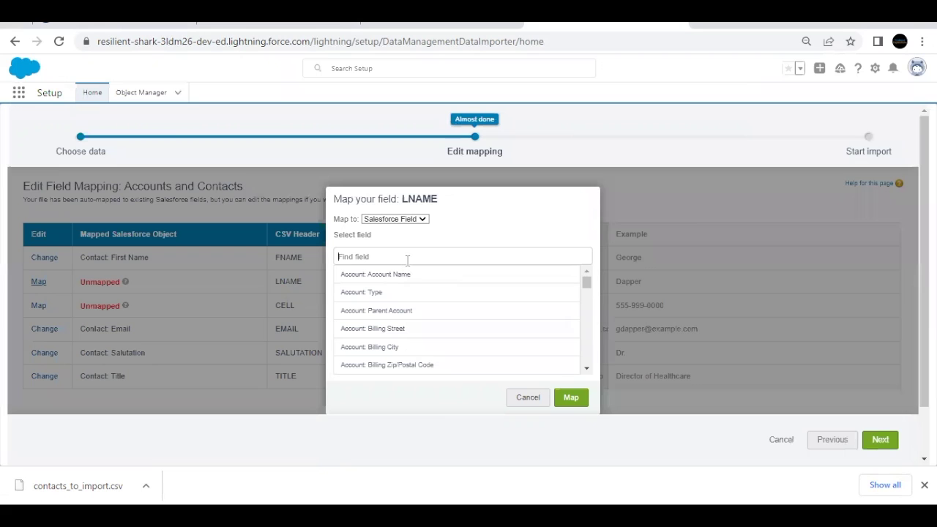
text(last)
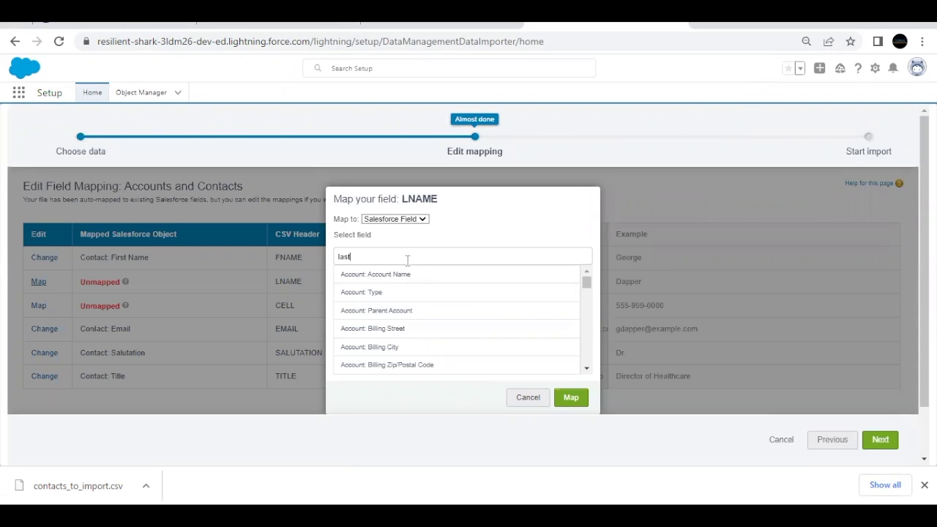
click(386, 270)
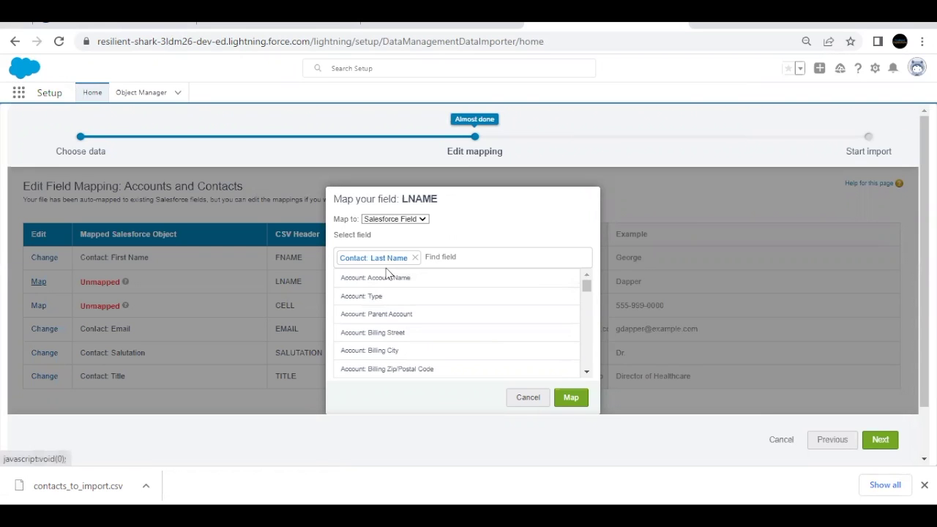
click(570, 398)
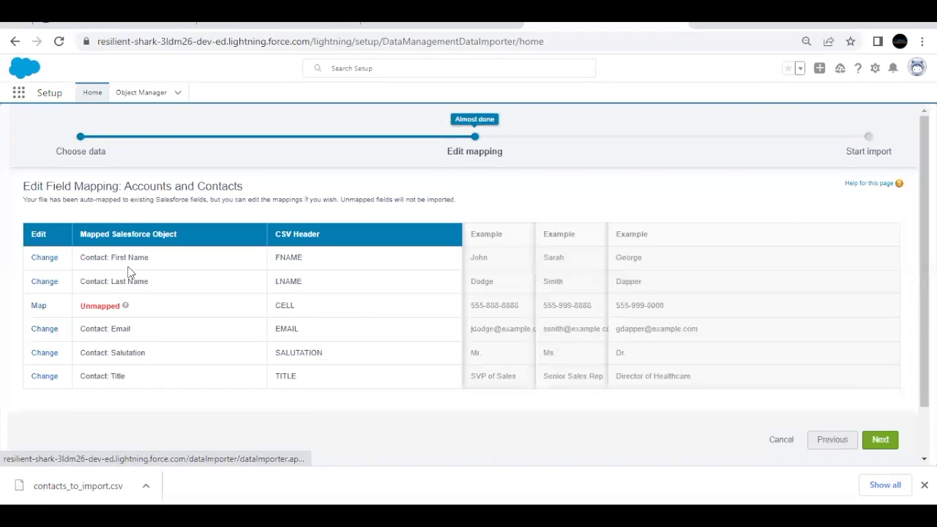
- For CELL, search 'Mobil' and pick Contact: Mobile as the target field
click(38, 306)
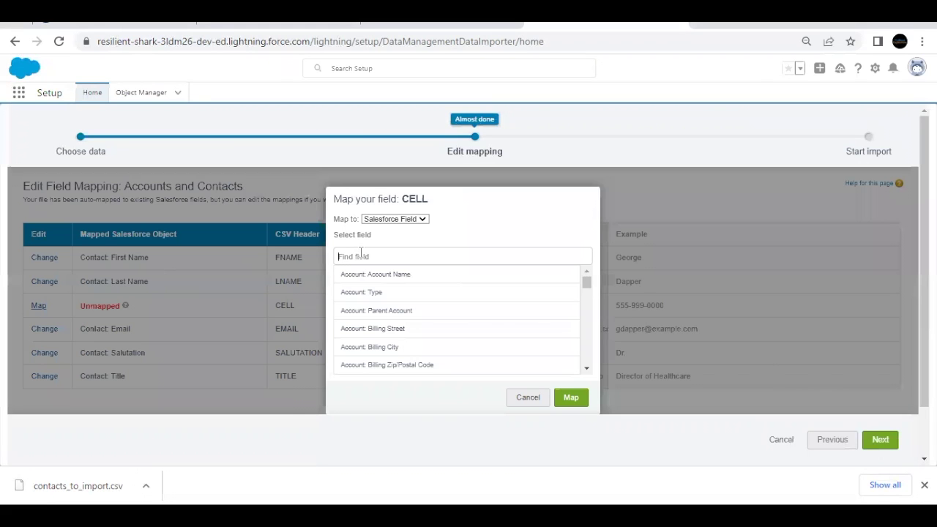
text(Conta)
key(ctrl+a)
text(Mo)
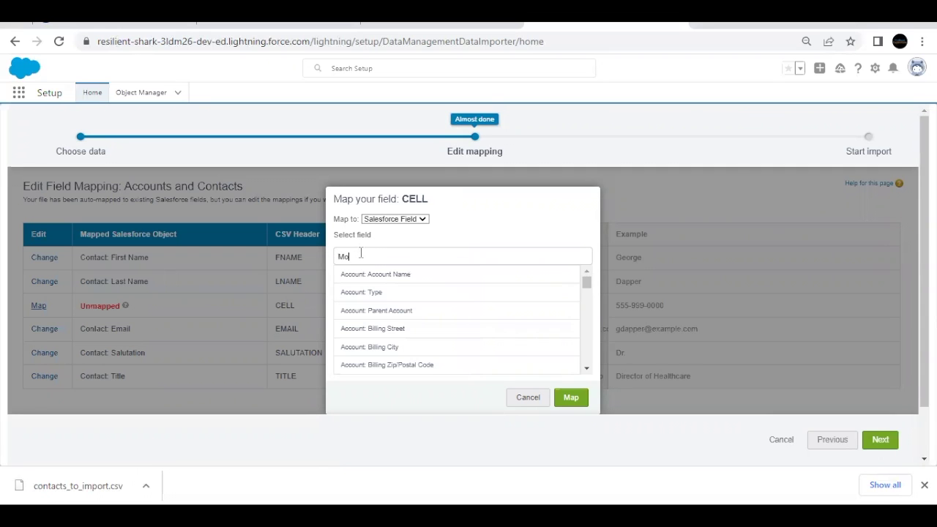
text(bil)
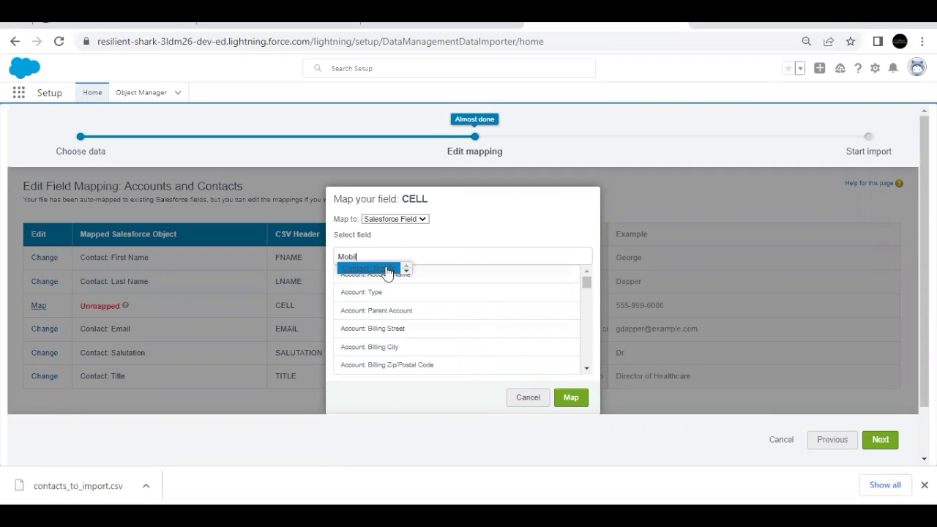
click(387, 273)
- Confirm CELL to Contact: Mobile, then review the FNAME, LNAME and CELL mappings
click(563, 397)
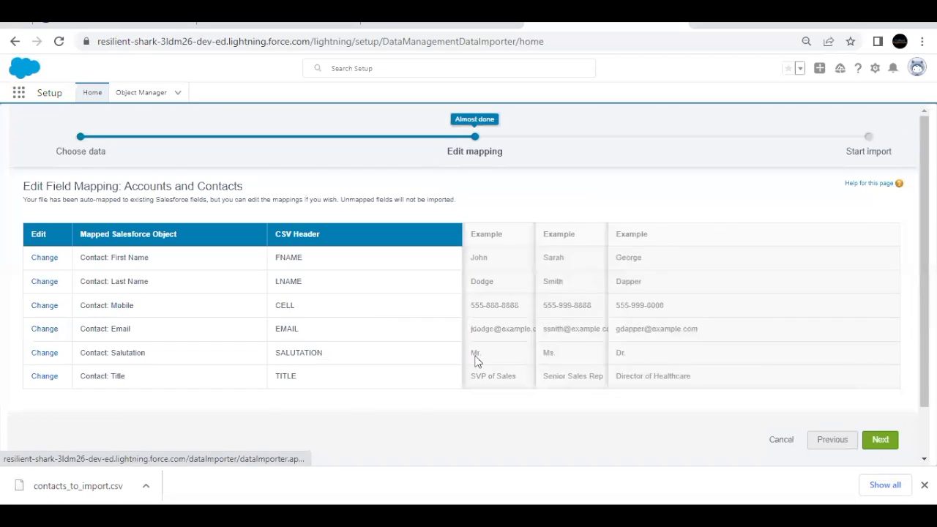
drag(306, 307, 258, 313)
drag(322, 288, 272, 278)
drag(315, 254, 293, 255)
click(276, 261)
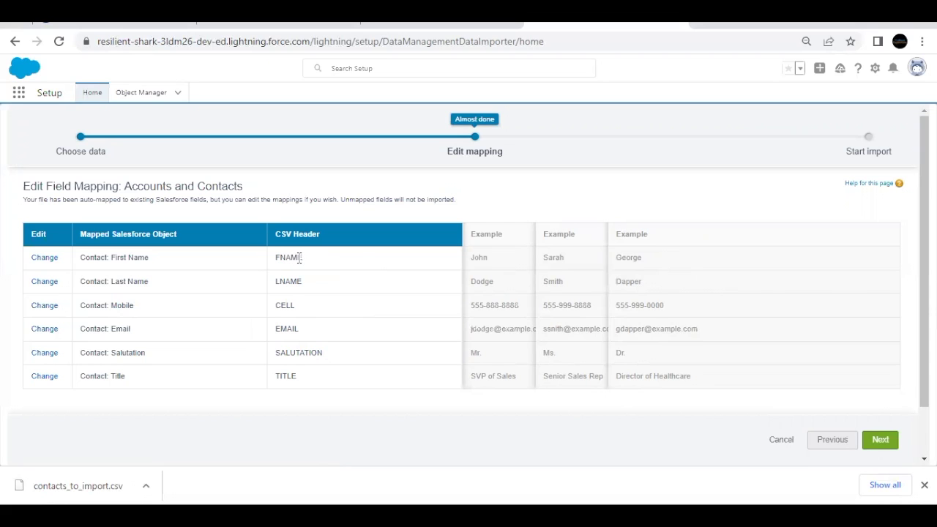
drag(299, 258, 283, 258)
click(297, 259)
drag(302, 259, 284, 260)
drag(149, 258, 91, 257)
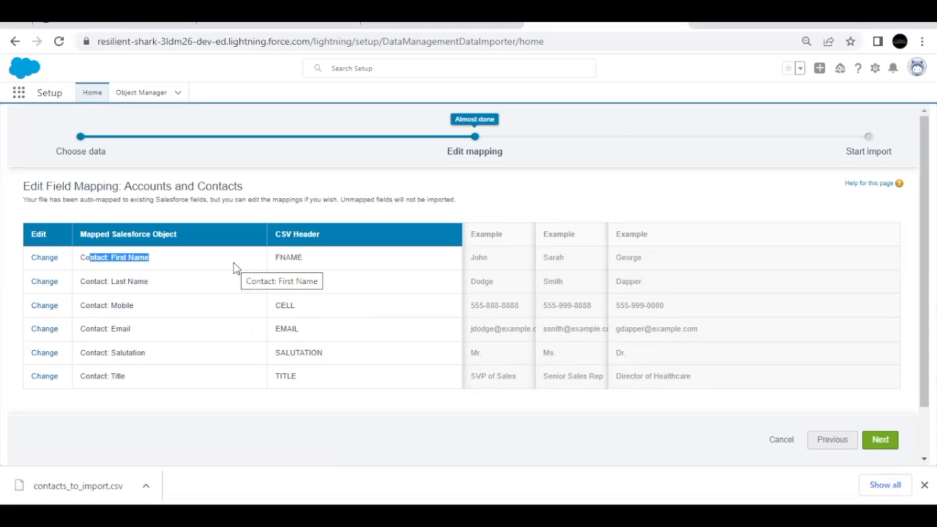
scroll(285, 345, down, 1)
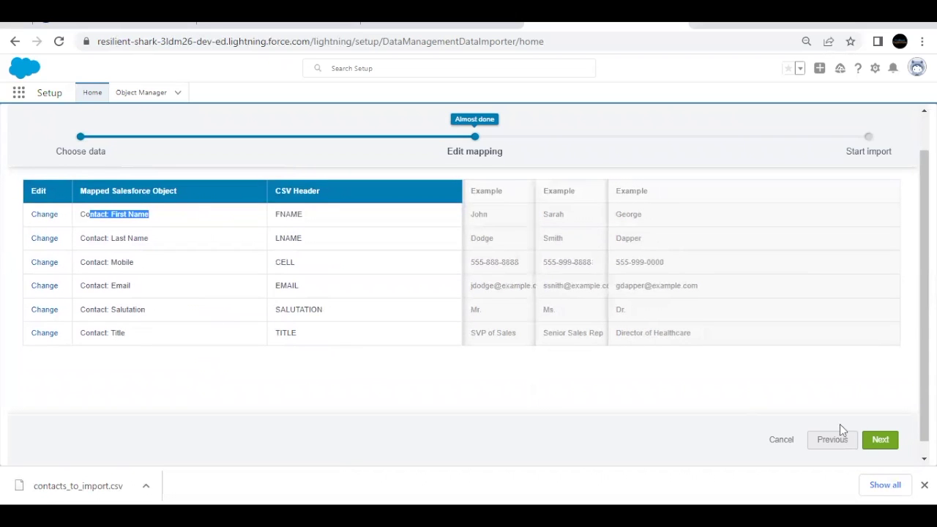
- Check Accounts and Contacts with 0 unmapped fields on the review page, then start the import
click(879, 440)
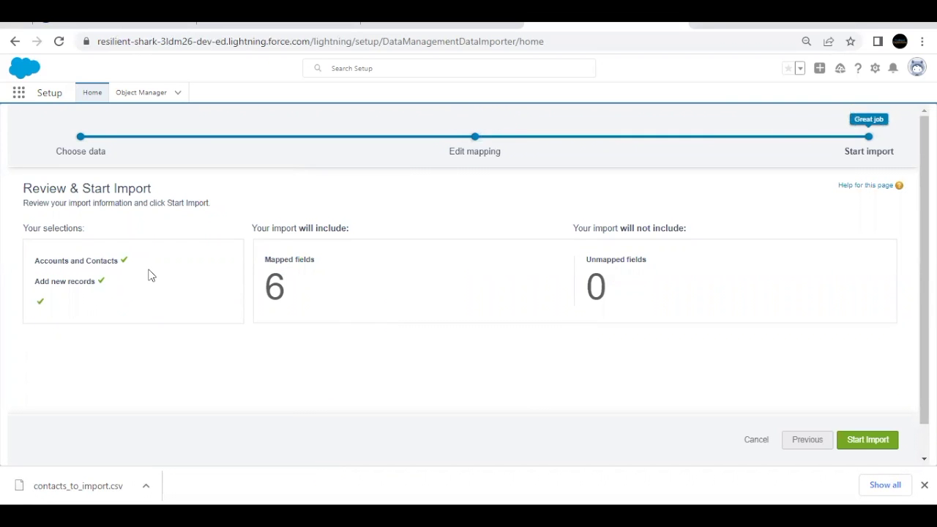
drag(138, 265, 26, 264)
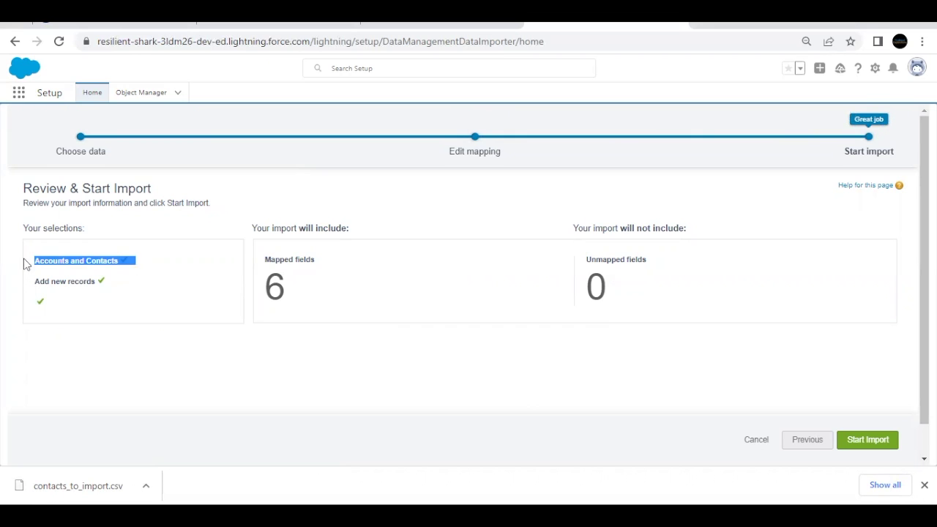
click(128, 274)
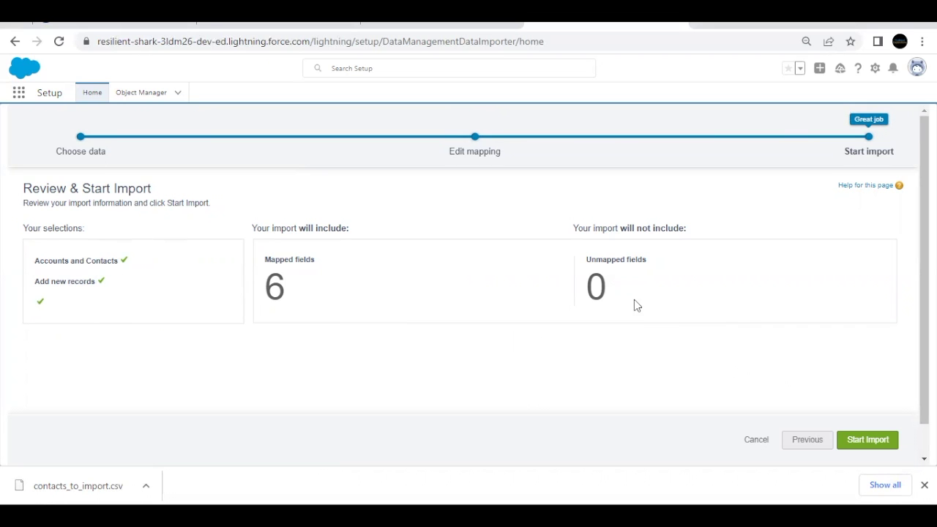
drag(621, 292, 576, 284)
click(701, 325)
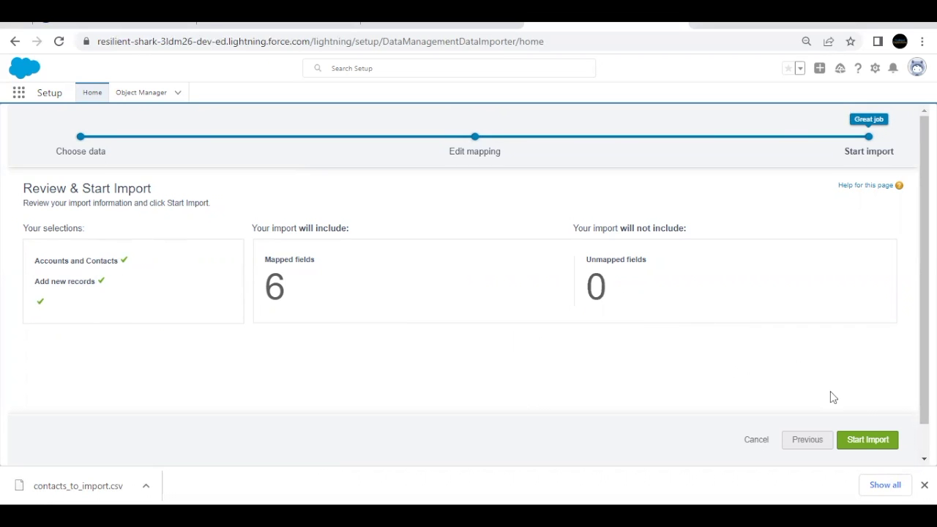
click(861, 441)
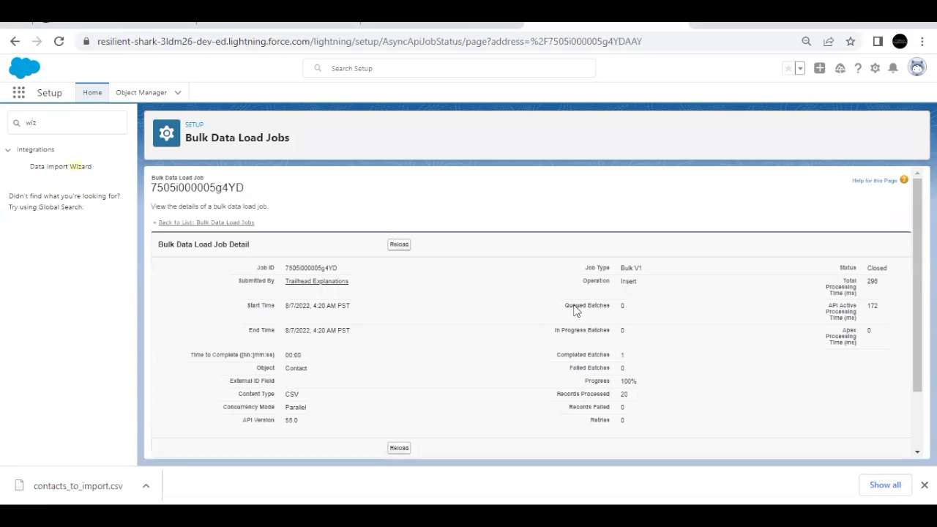
- Check the Batches table: one batch Completed, 20 records processed, 0 failed
scroll(578, 307, down, 2)
scroll(576, 311, down, 1)
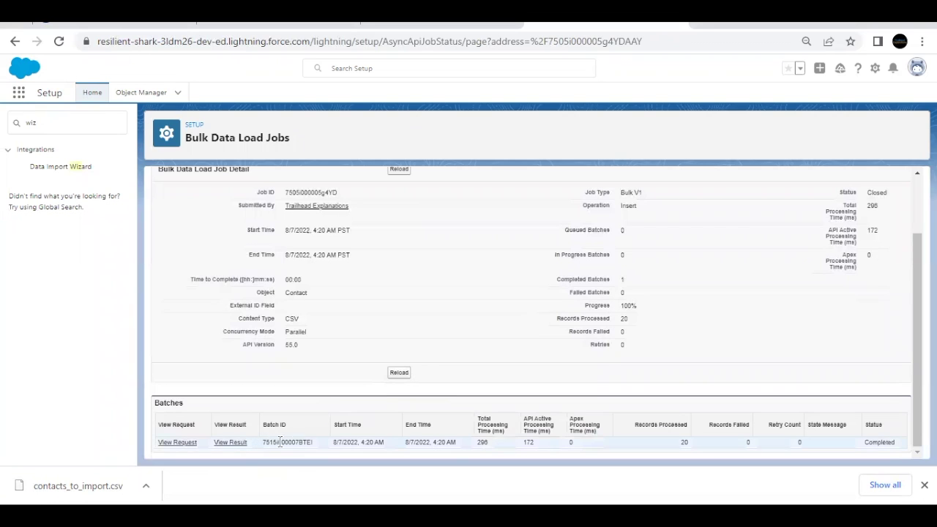
drag(300, 443, 282, 439)
drag(859, 442, 900, 444)
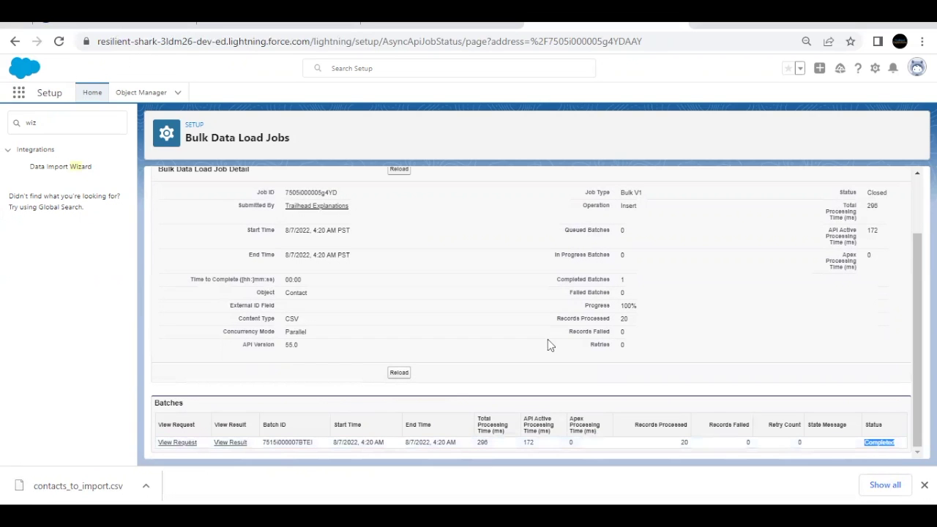
scroll(419, 311, up, 2)
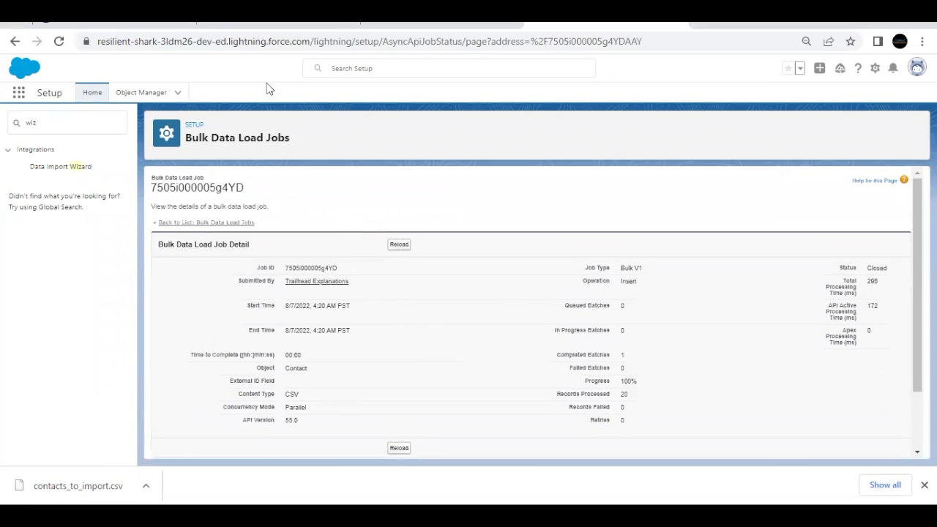
- In the Playground tab, open Contacts from the App Launcher and reset Chrome zoom to 100%
click(386, 27)
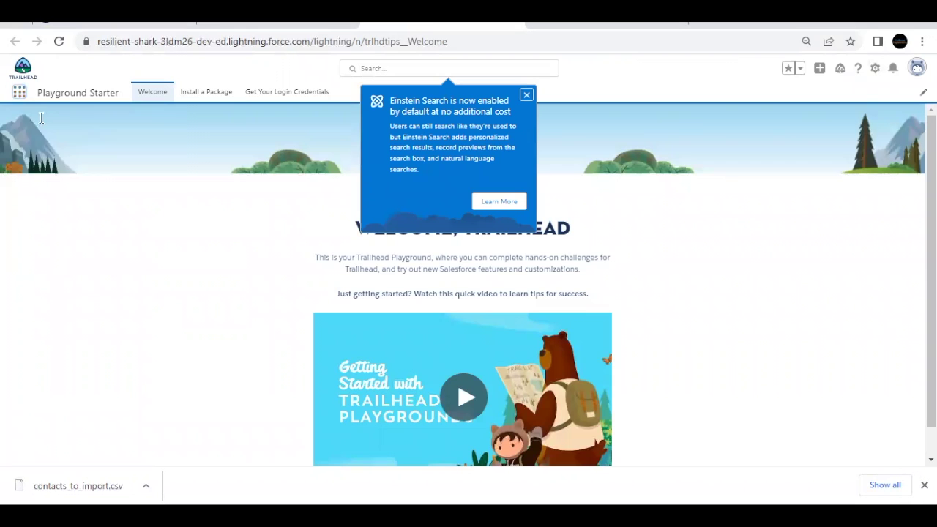
click(19, 92)
text(Cont)
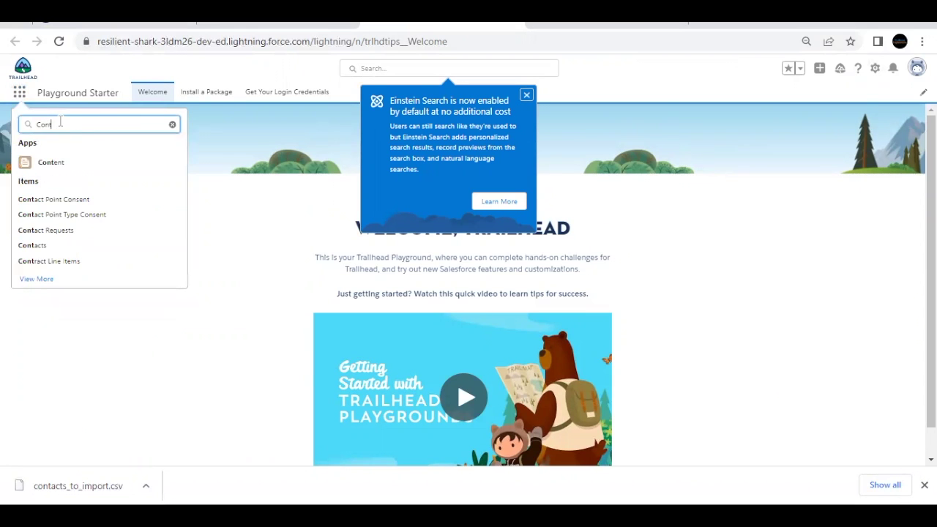
click(34, 246)
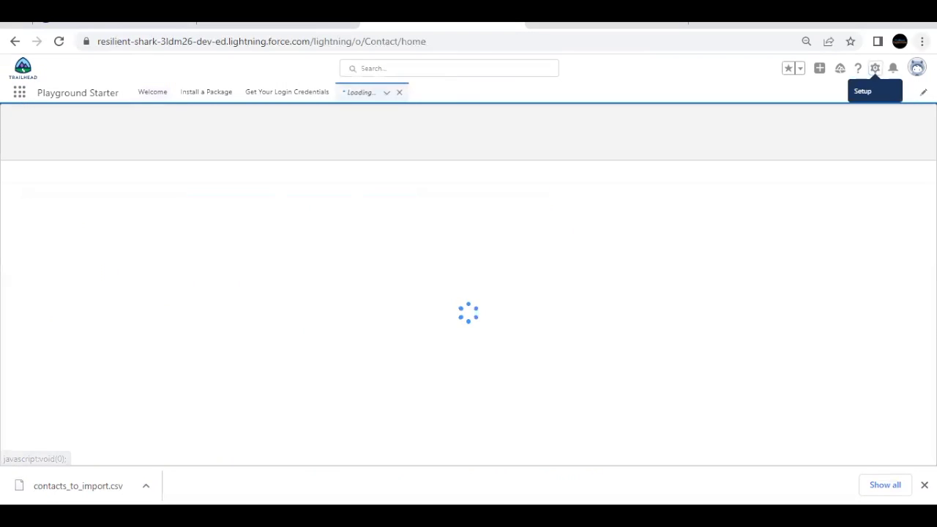
click(923, 41)
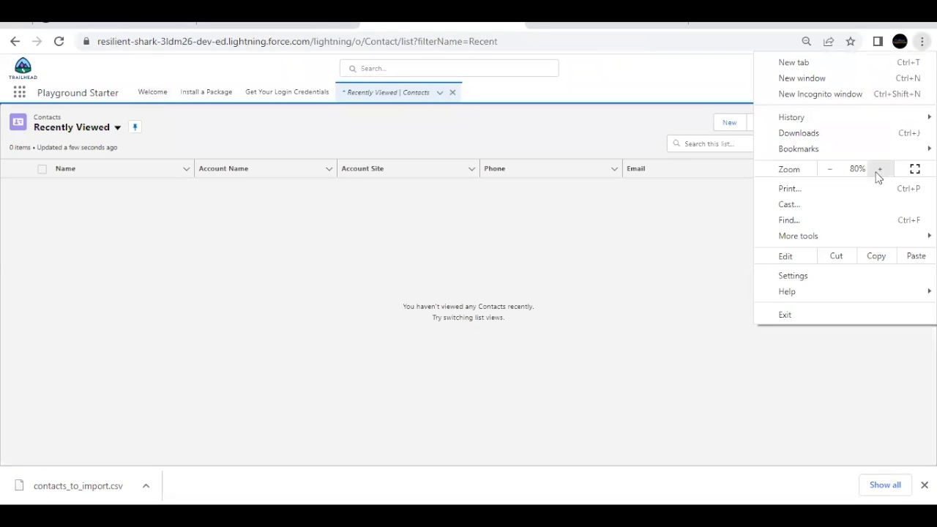
click(880, 169)
click(880, 169)
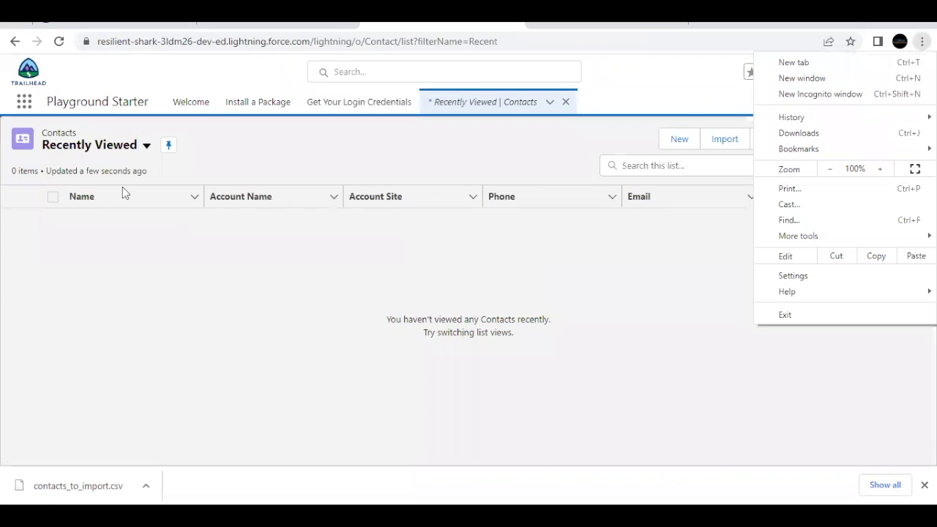
click(148, 146)
- Switch the Contacts list to the New This Week view showing the 20 imported contacts
click(148, 146)
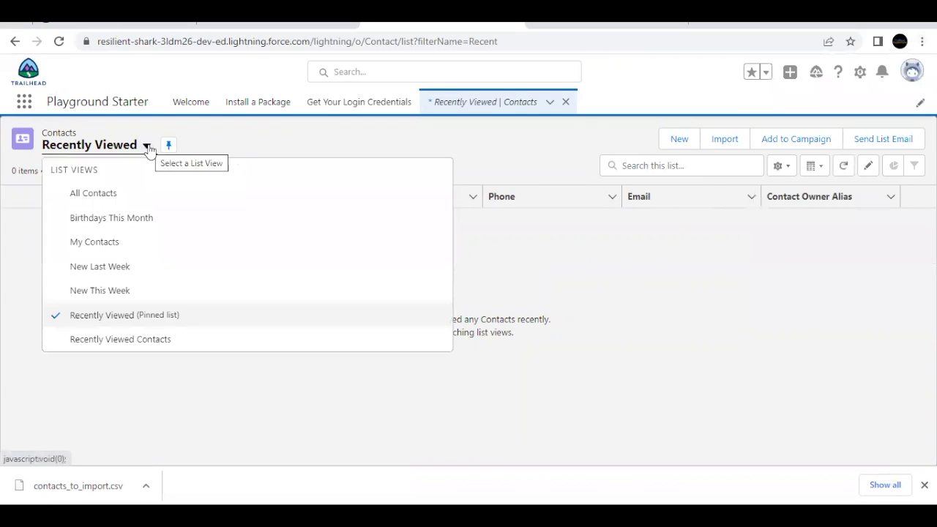
click(87, 291)
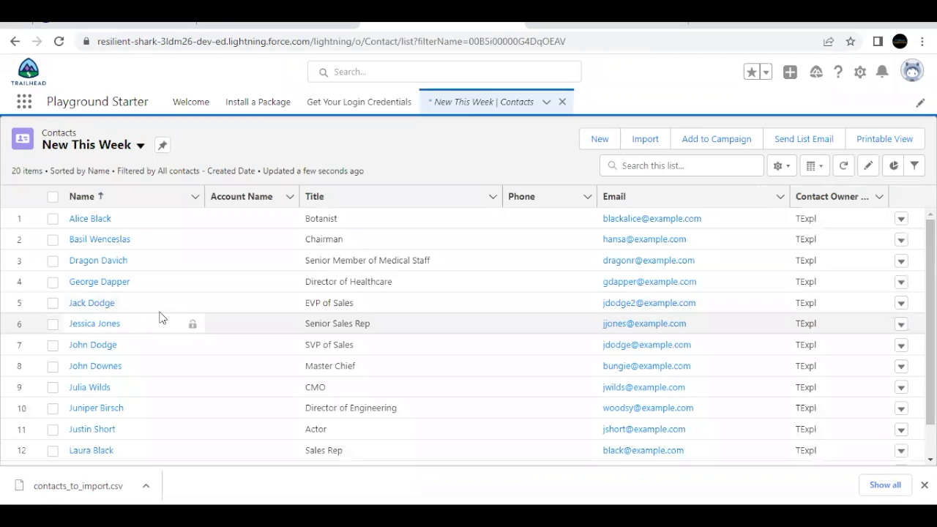
scroll(161, 317, down, 3)
scroll(161, 315, up, 3)
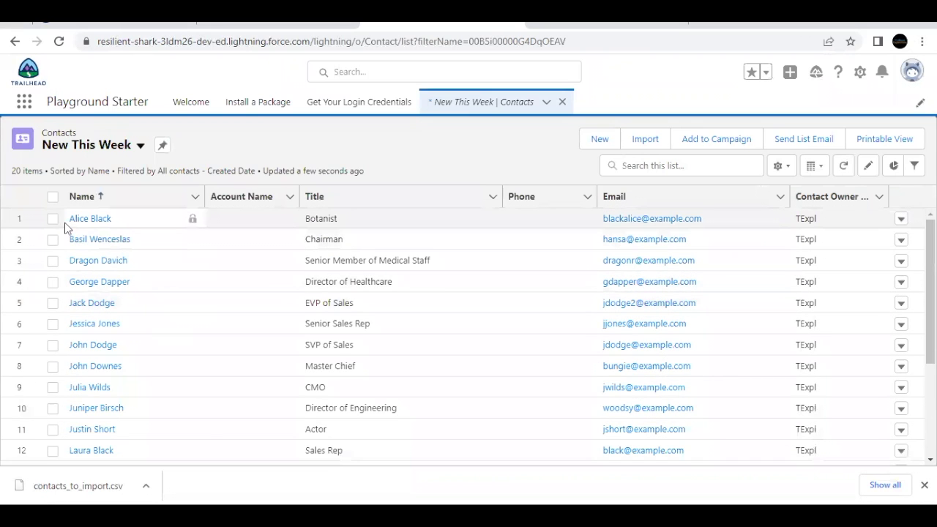
drag(64, 223, 119, 228)
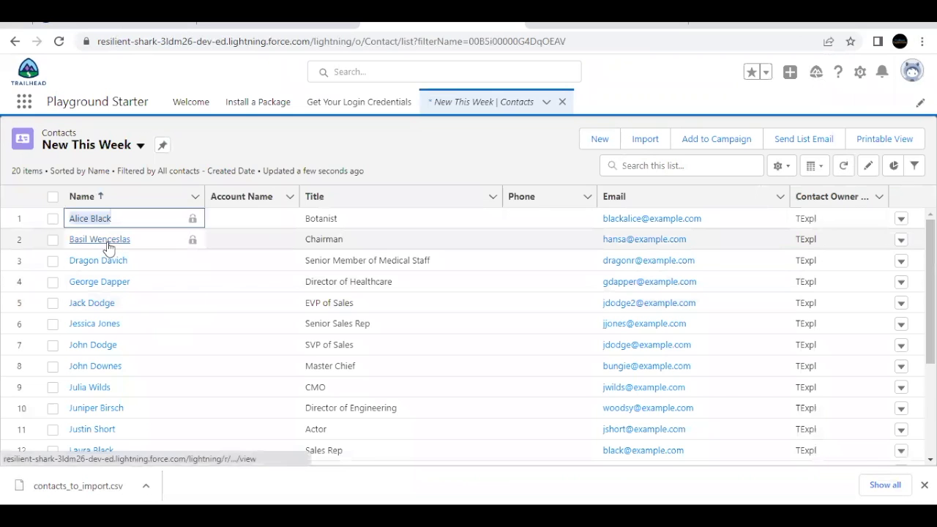
- Highlight the last two contact lines in the raw contacts_to_import.csv to compare with imported contacts
click(272, 25)
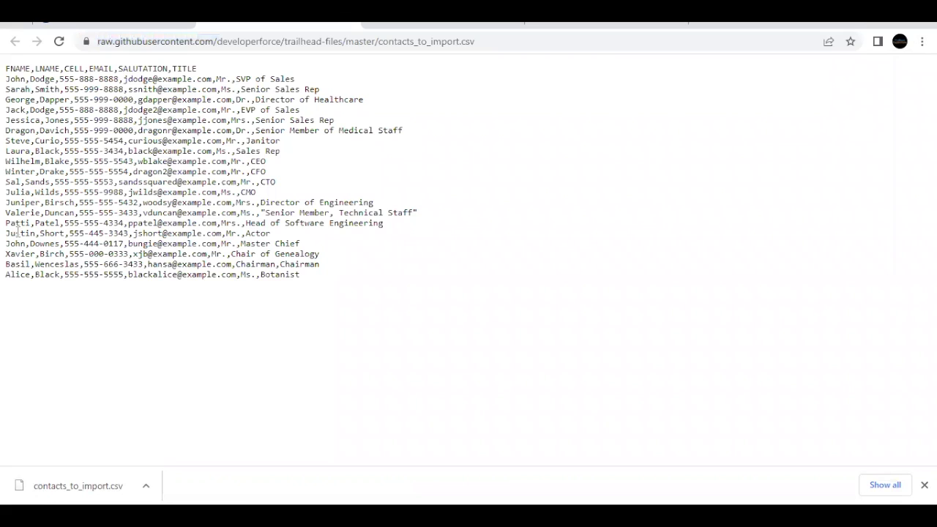
drag(4, 276, 69, 275)
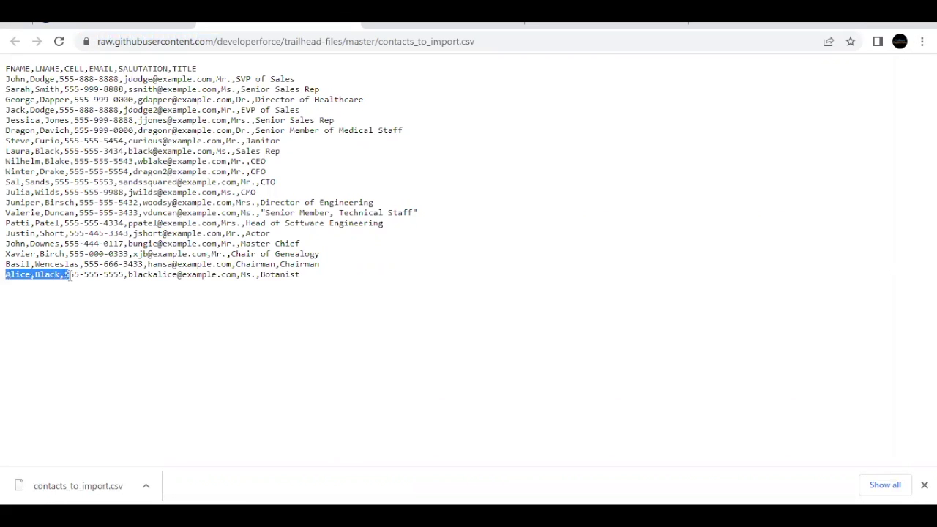
click(4, 274)
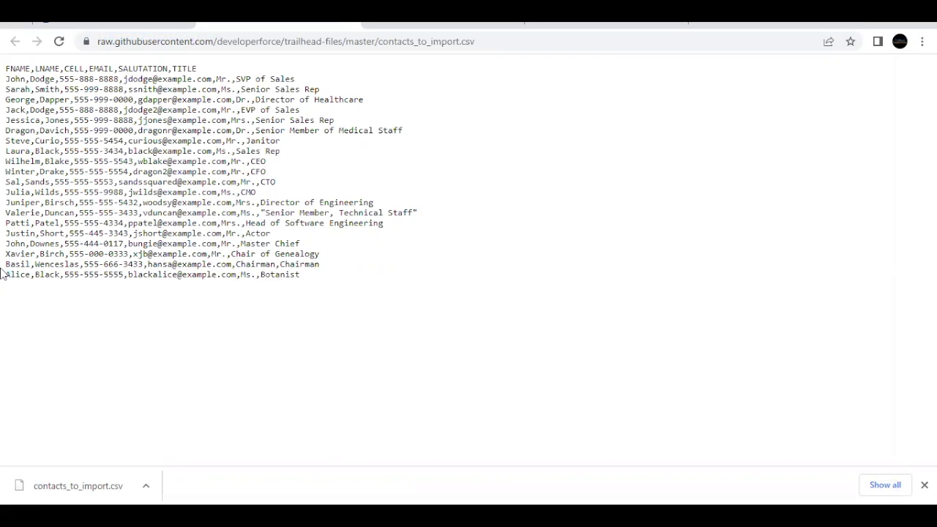
drag(4, 264, 72, 265)
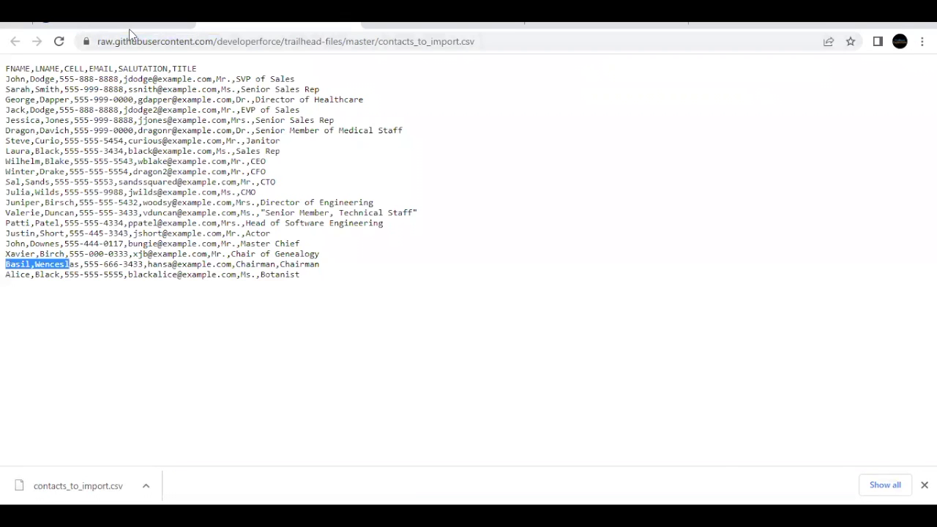
- Run Check Challenge to Earn 500 Points on the Trailhead Import Data challenge page
click(130, 25)
scroll(240, 283, down, 3)
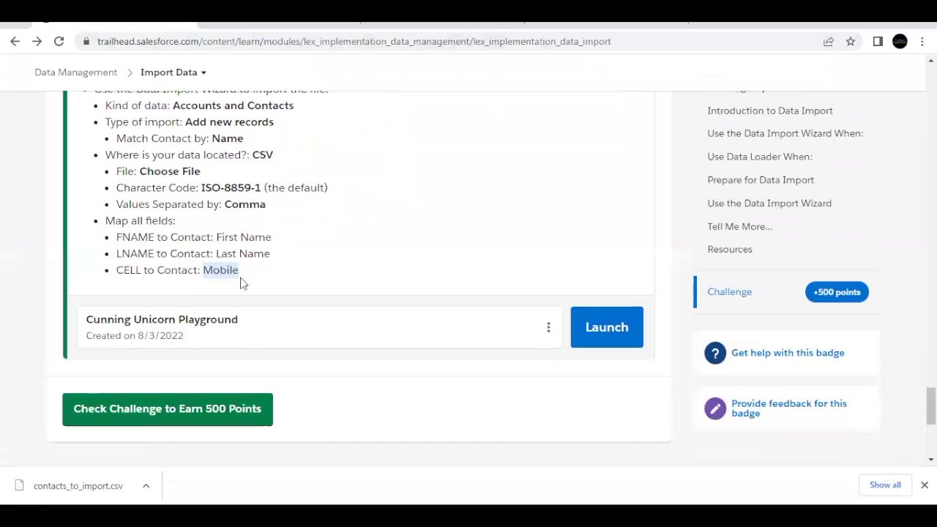
click(154, 375)
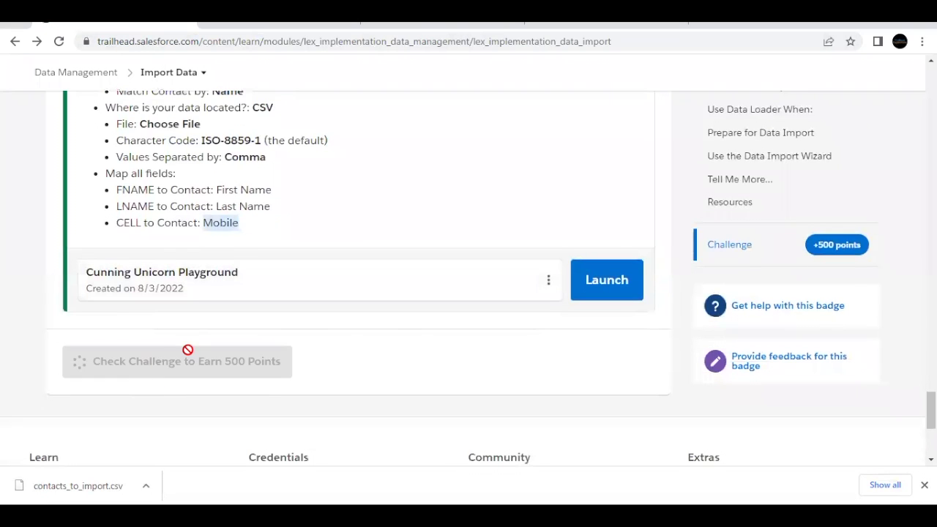
scroll(285, 294, up, 2)
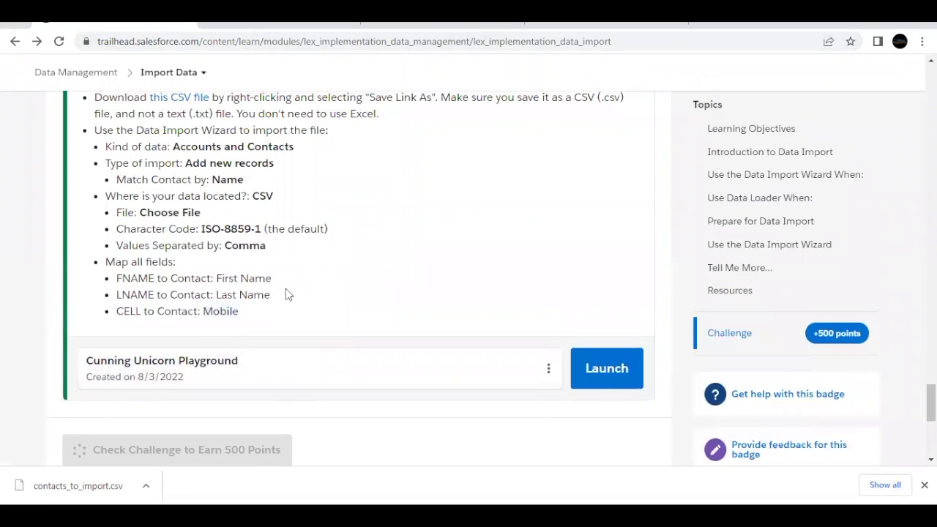